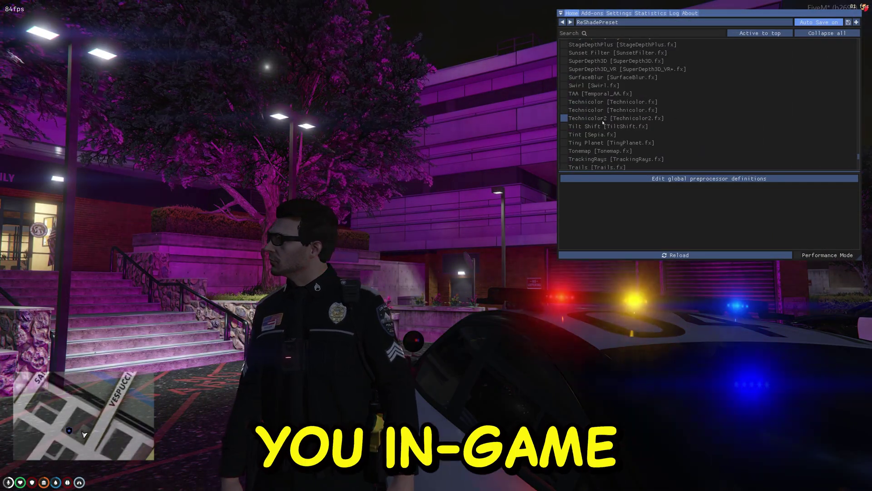
Step: Enable Technicolor2 in the ReShade overlay and expand the Blooming_HDR effect's settings
click(603, 119)
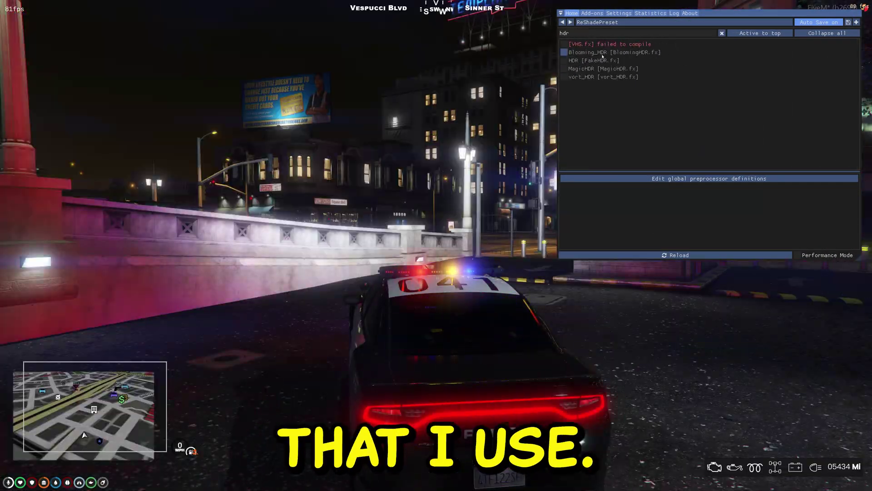
click(603, 56)
click(602, 55)
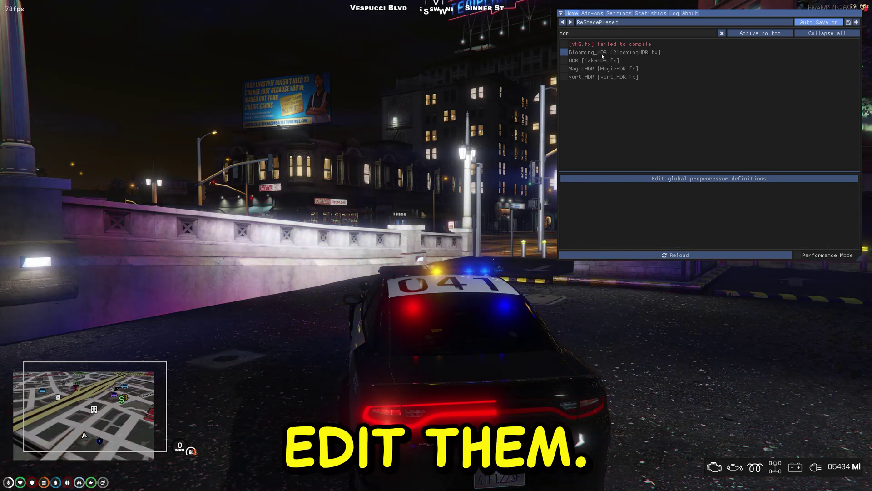
click(603, 56)
click(603, 55)
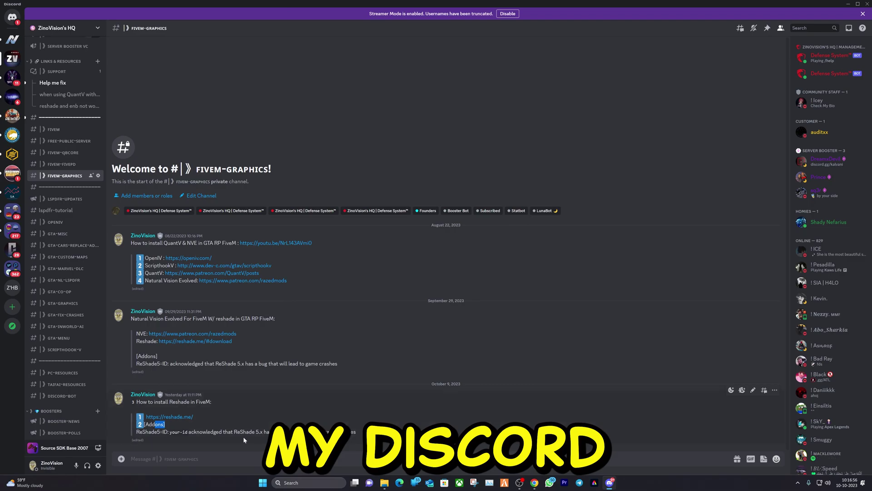
Step: Browse the server's channels, visit LSPDFR-INSTALL, then return to the FIVEM-GRAPHICS ReShade install post
click(236, 421)
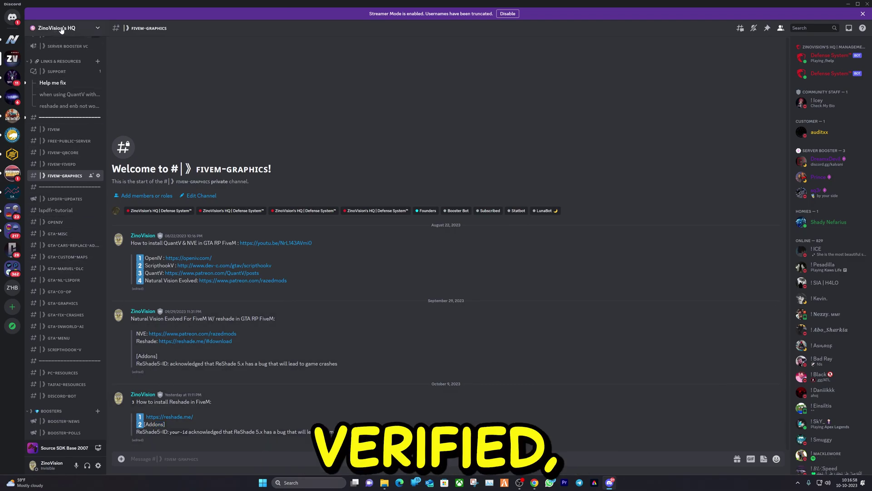
mouse_move(91, 87)
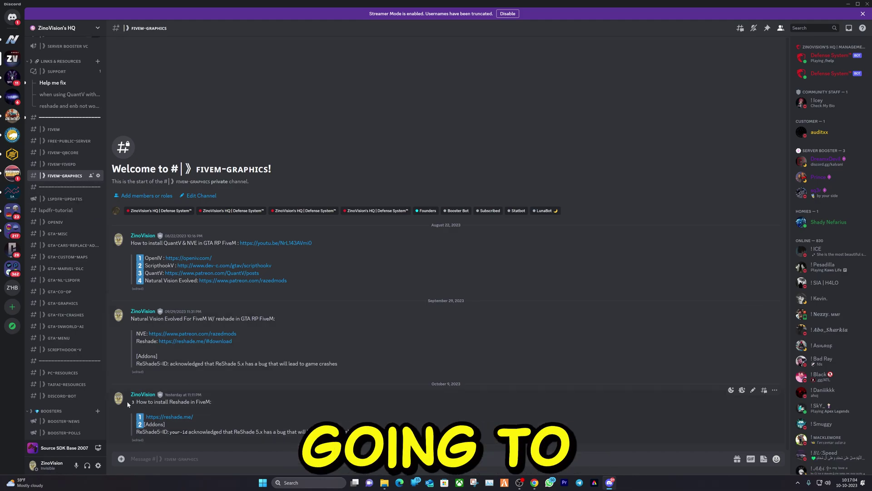
drag(127, 401, 135, 402)
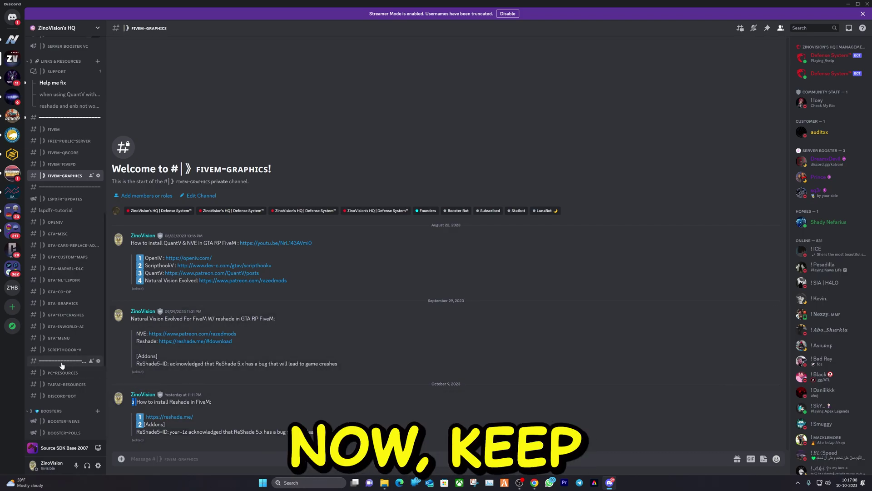
scroll(56, 345, up, 8)
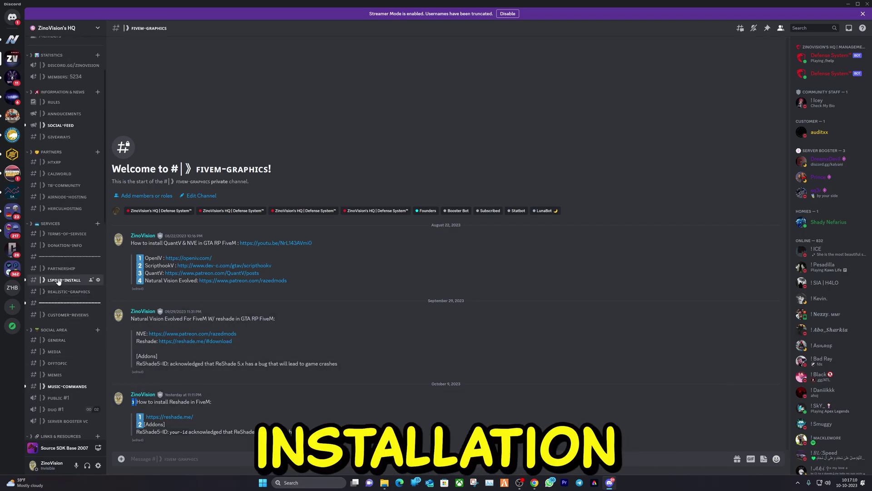
click(59, 280)
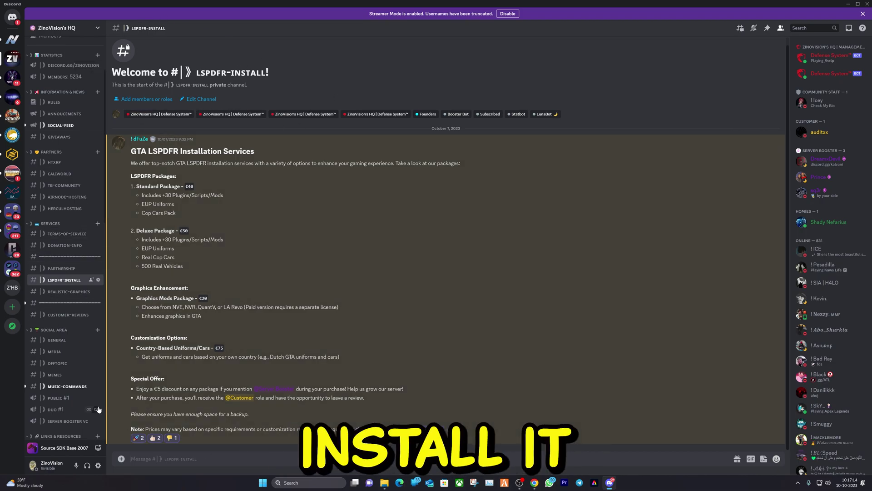
scroll(56, 350, down, 4)
scroll(57, 350, down, 3)
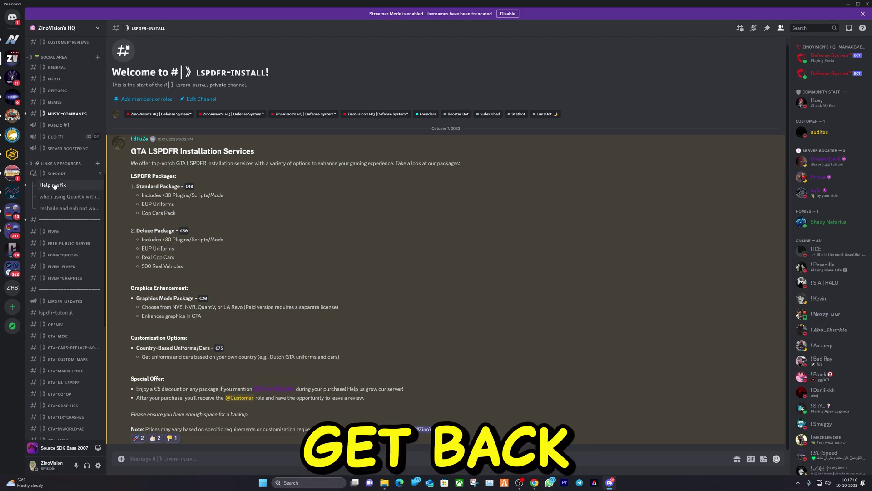
click(54, 278)
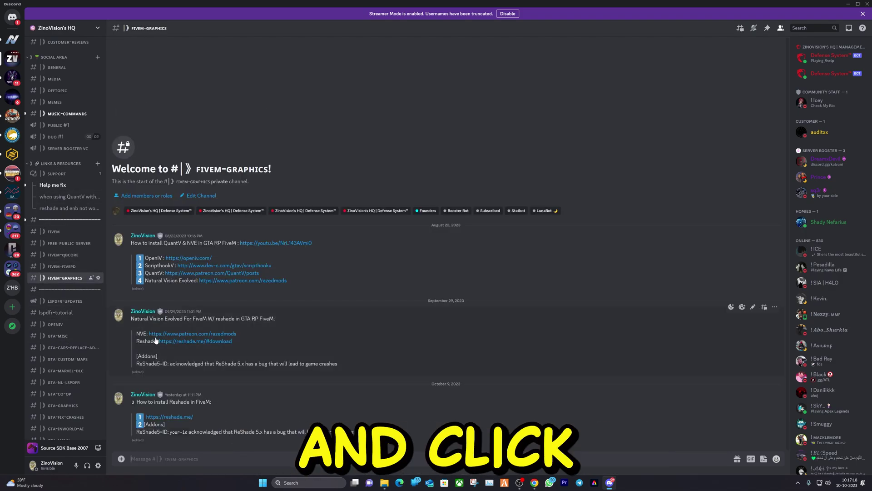
Step: Download ReShade 5.9.2 from the reshade.me link and run ReShade_Setup_5.9.2.exe
click(169, 416)
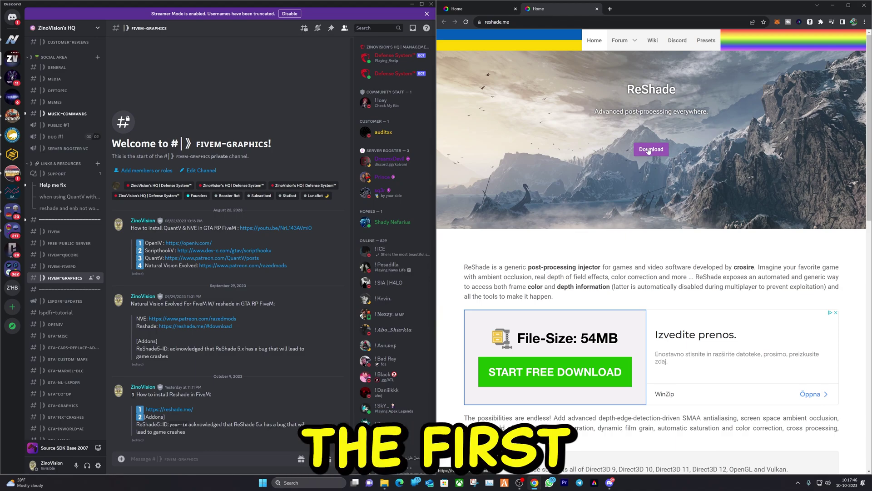
click(650, 150)
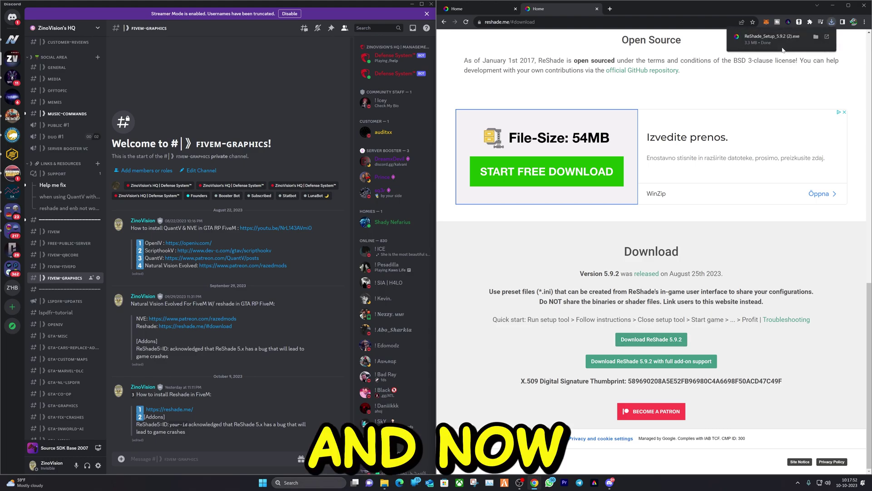
click(783, 47)
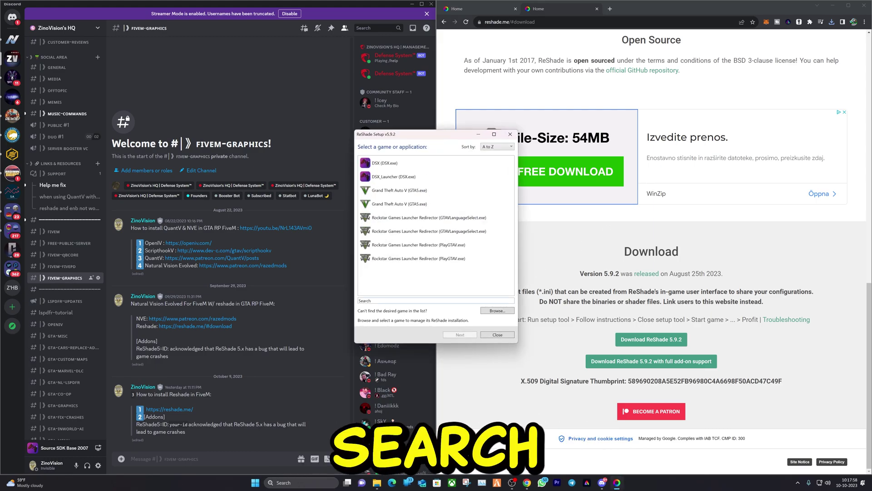
Step: Pick GTA5.exe in the Grand Theft Auto V folder as the target game and continue to the API page
click(496, 311)
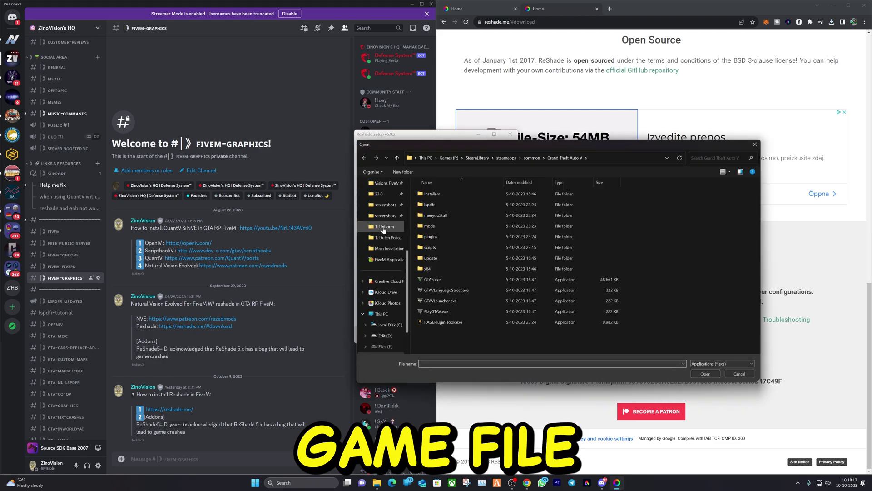
scroll(383, 230, down, 2)
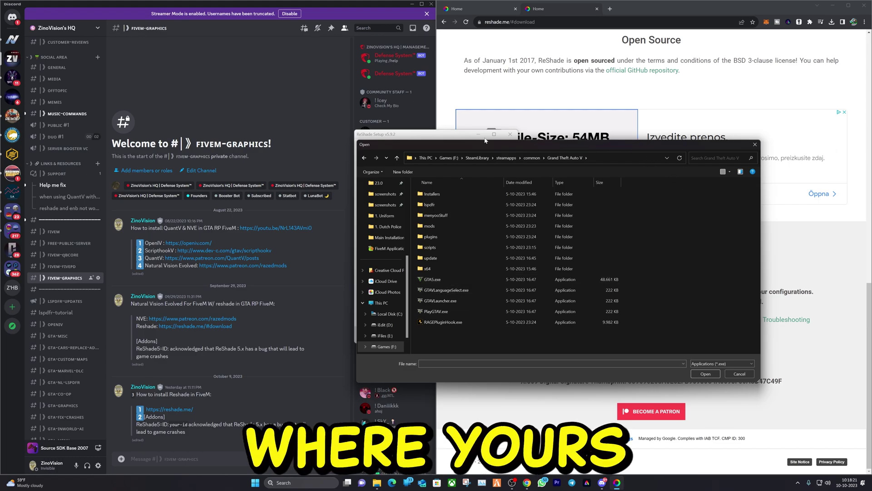
click(453, 278)
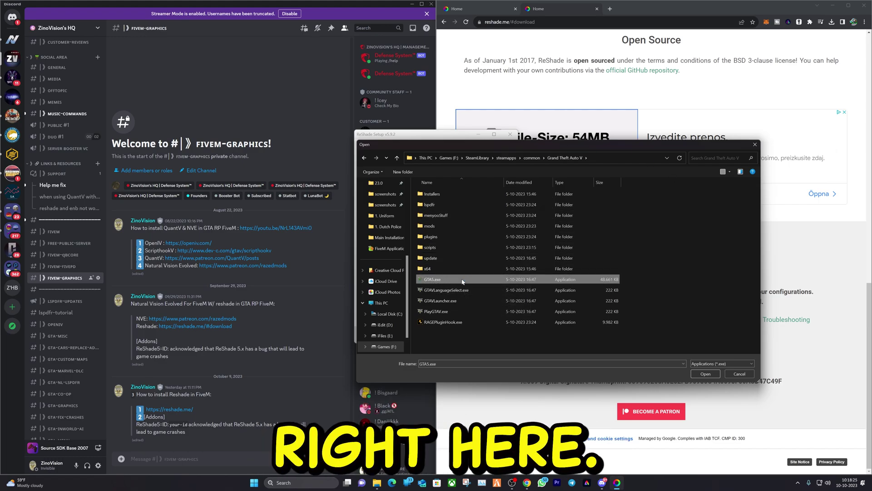
double_click(457, 279)
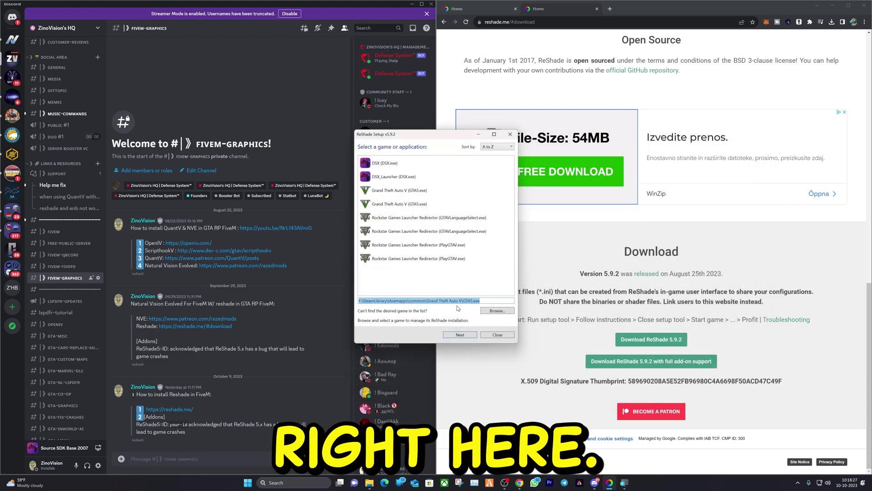
click(459, 334)
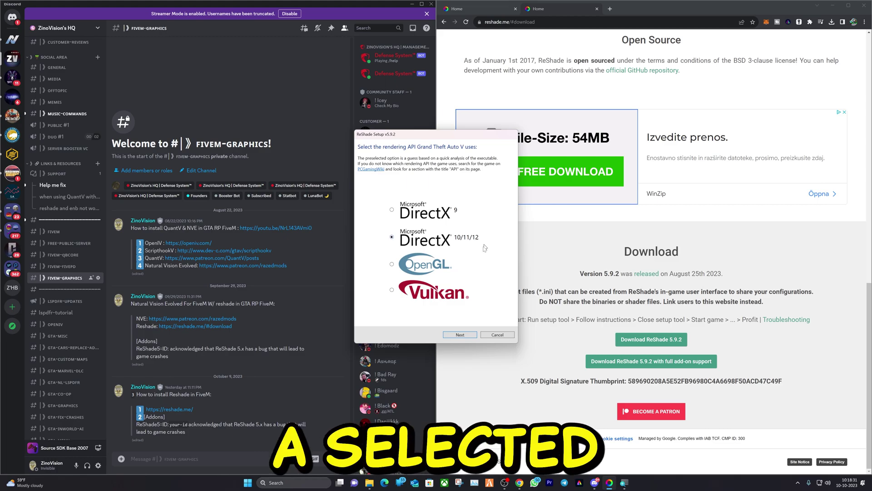
Step: Accept DirectX 10/11/12, skip the preset, check all effect packages, and install them
click(464, 338)
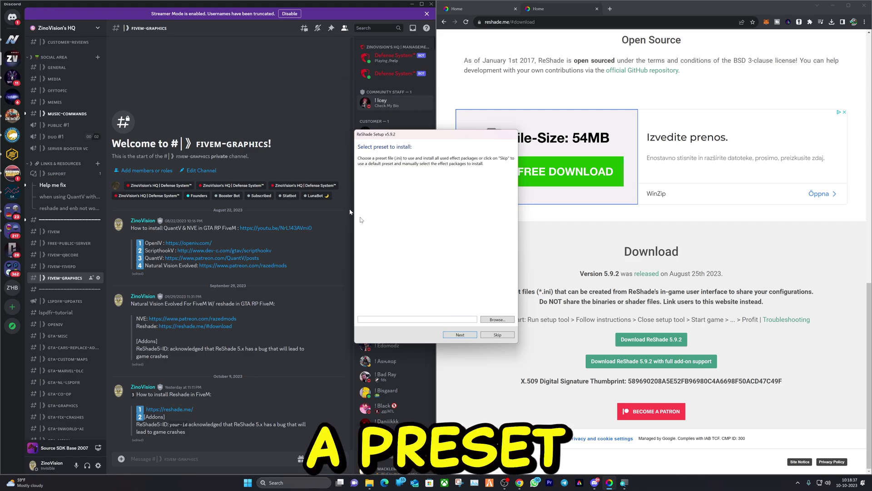
click(460, 335)
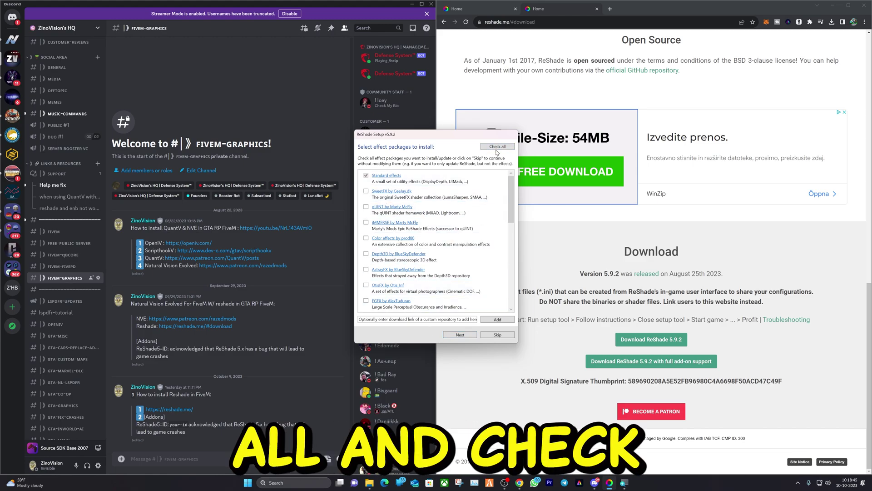
click(498, 148)
scroll(462, 236, down, 2)
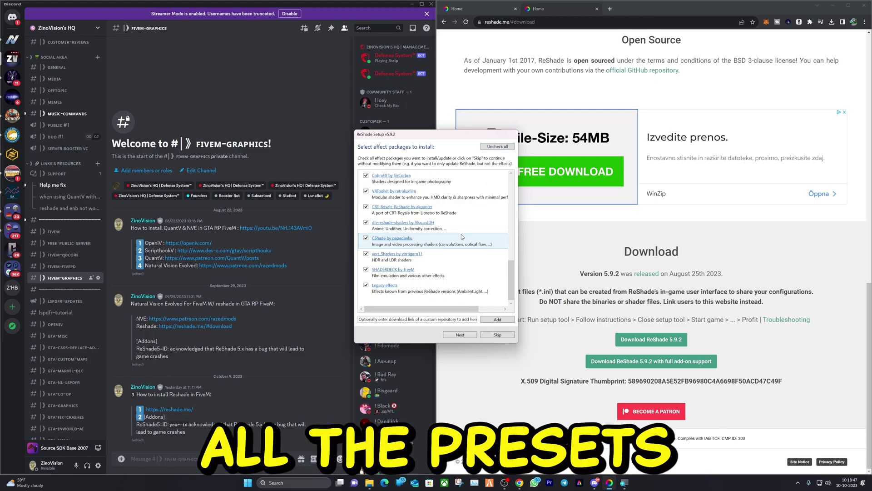
scroll(463, 237, up, 2)
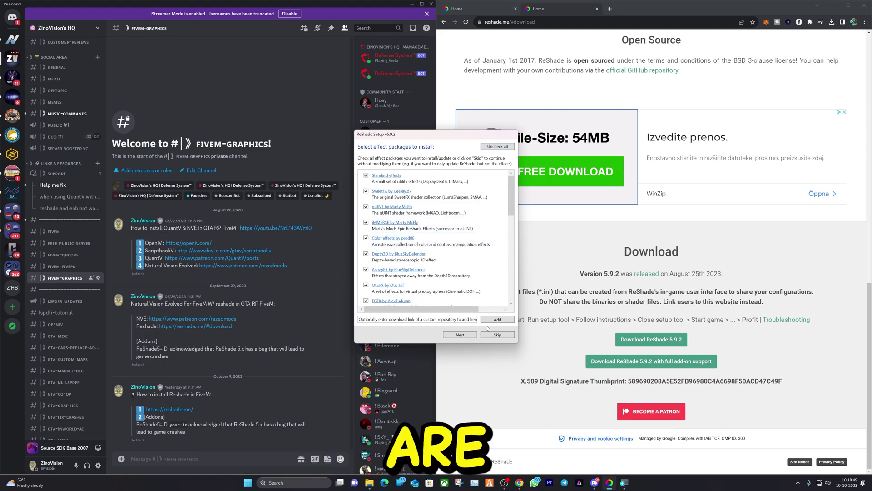
click(460, 335)
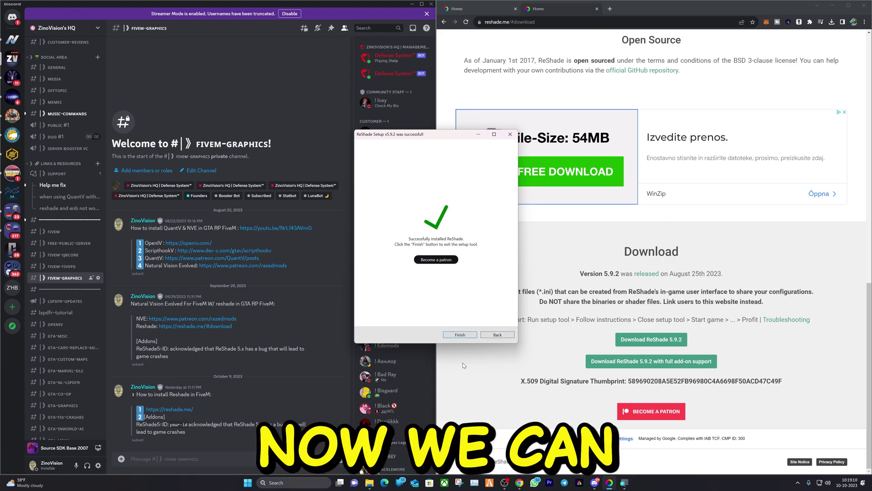
Step: Close ReShade Setup and open FiveM Application Data via the FiveM Start-menu shortcut's location
click(456, 336)
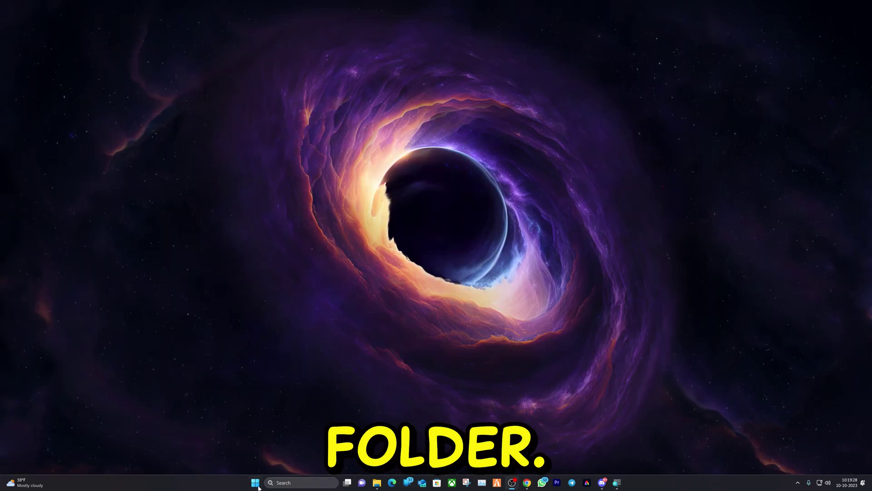
click(256, 485)
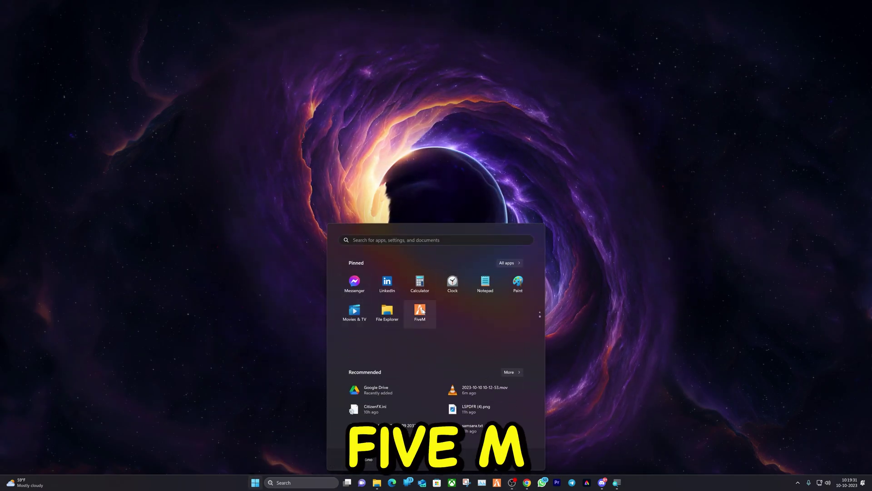
right_click(420, 310)
click(459, 348)
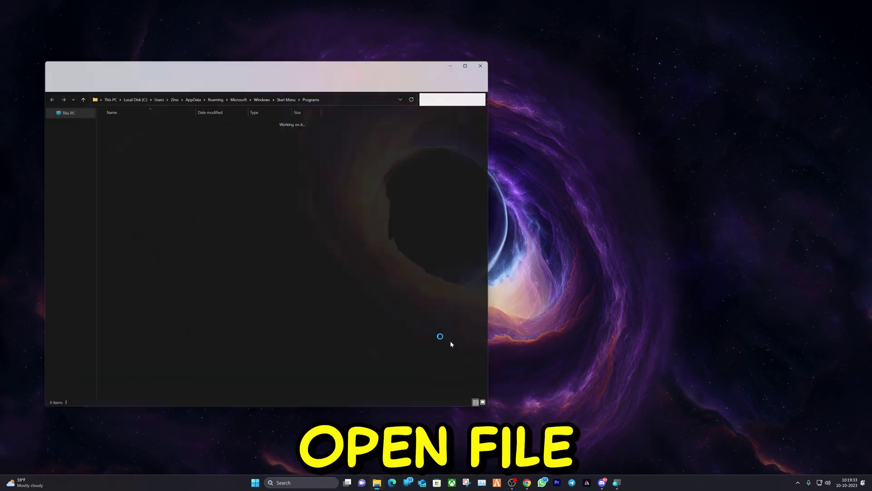
right_click(140, 301)
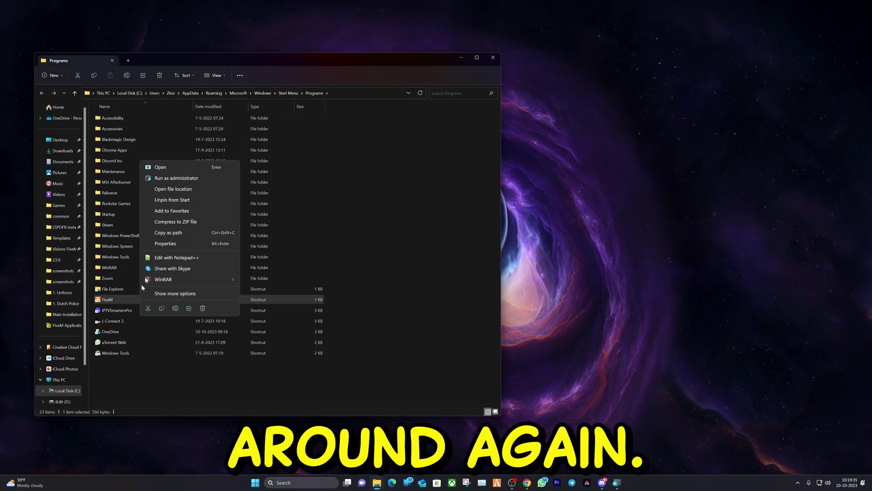
click(190, 193)
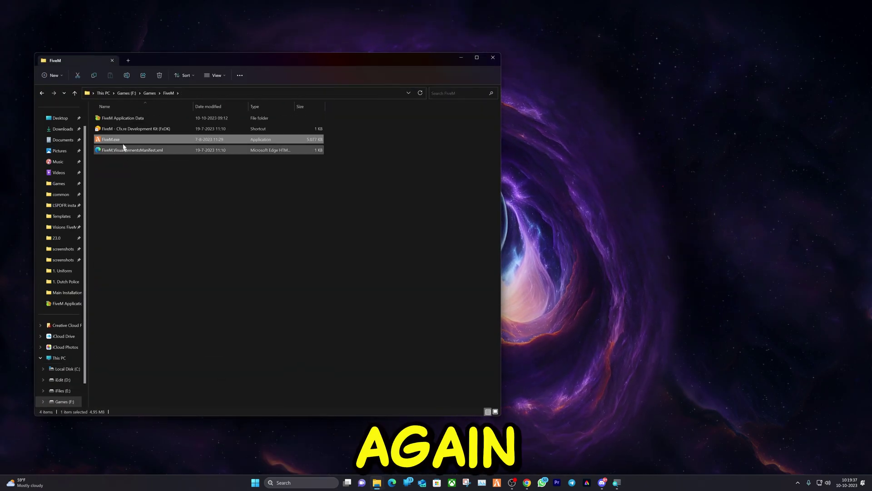
double_click(172, 119)
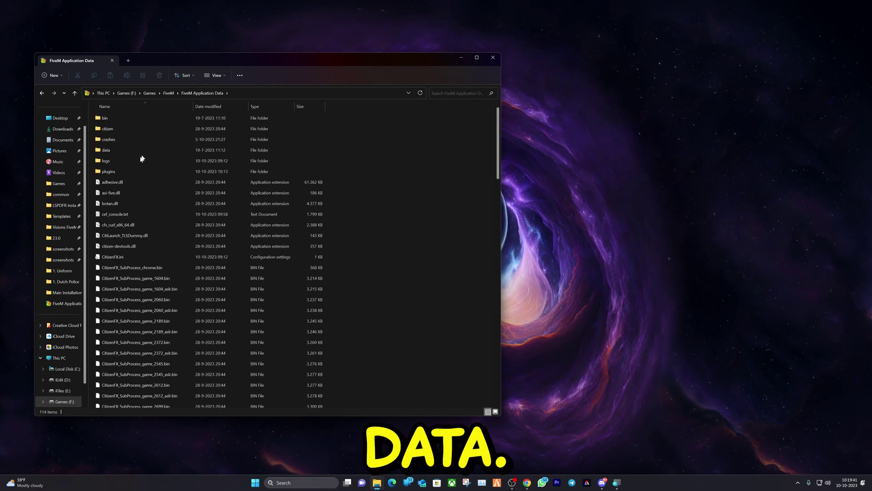
Step: Delete the old plugins folder and create a fresh folder named 'plugins'
click(122, 171)
key(Delete)
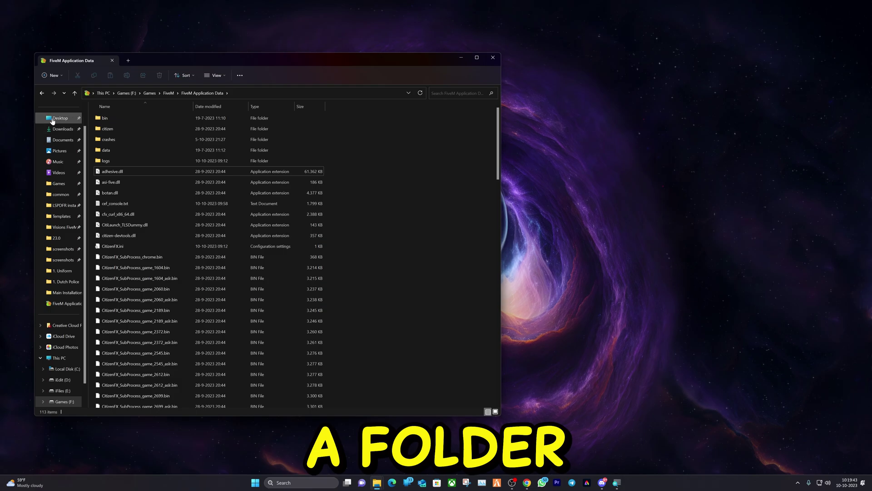
click(51, 74)
click(59, 89)
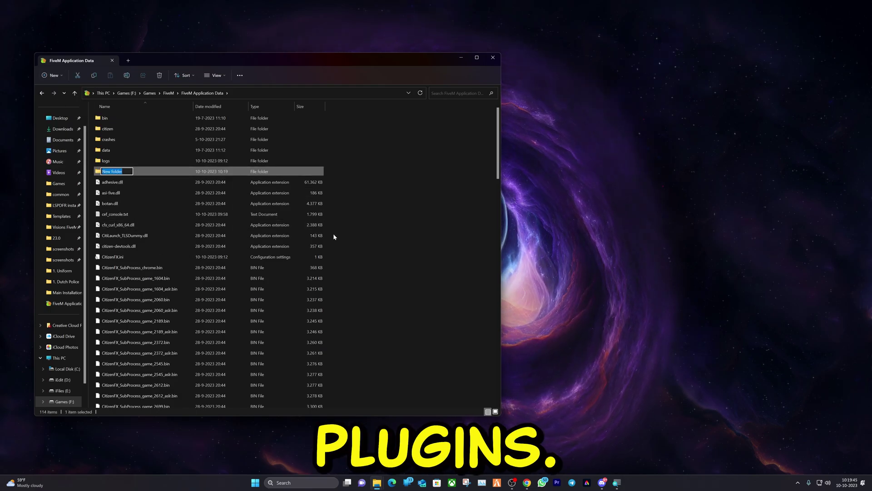
text(plugins)
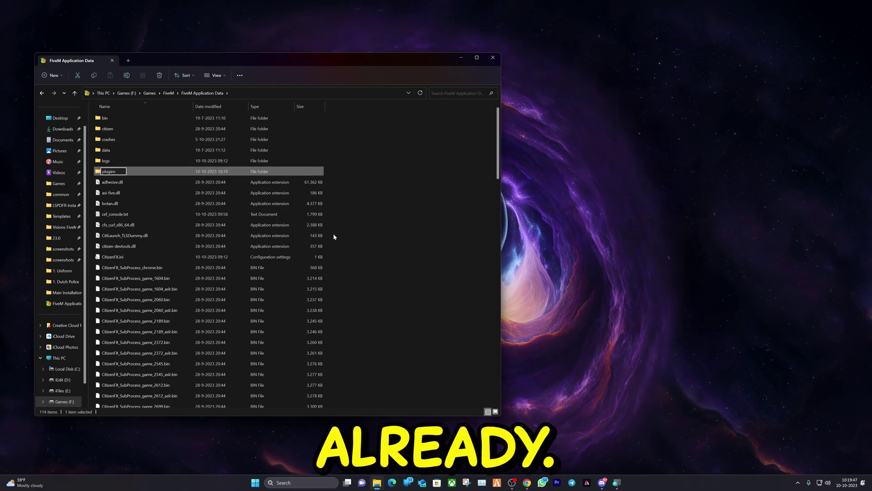
key(Return)
key(Return)
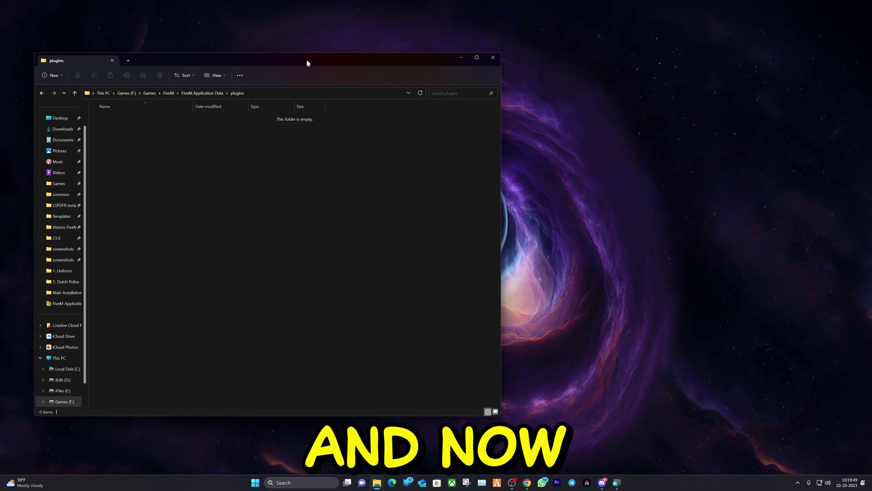
Step: Set GTA5.exe to run in Windows 7 compatibility mode
drag(306, 65, 291, 40)
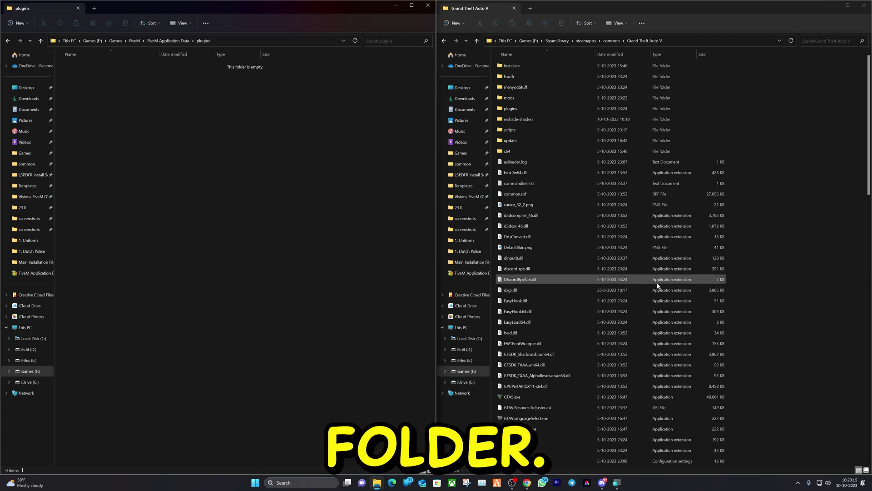
scroll(527, 297, down, 3)
click(509, 301)
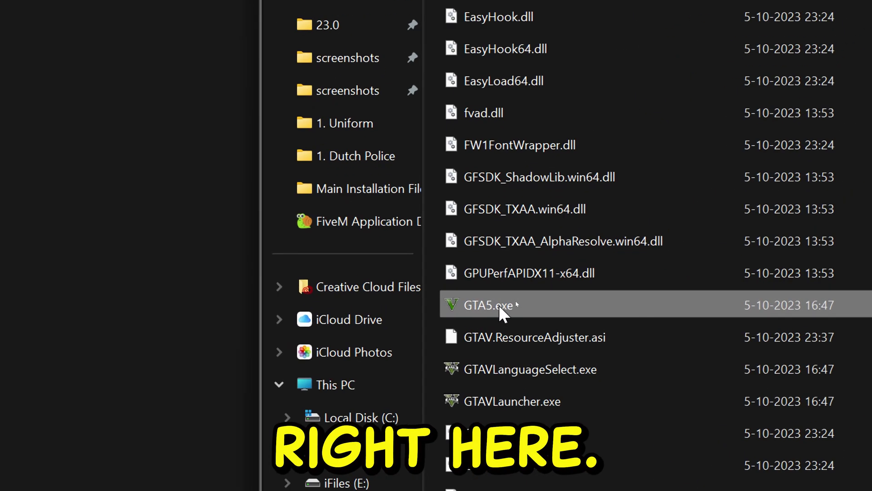
right_click(534, 301)
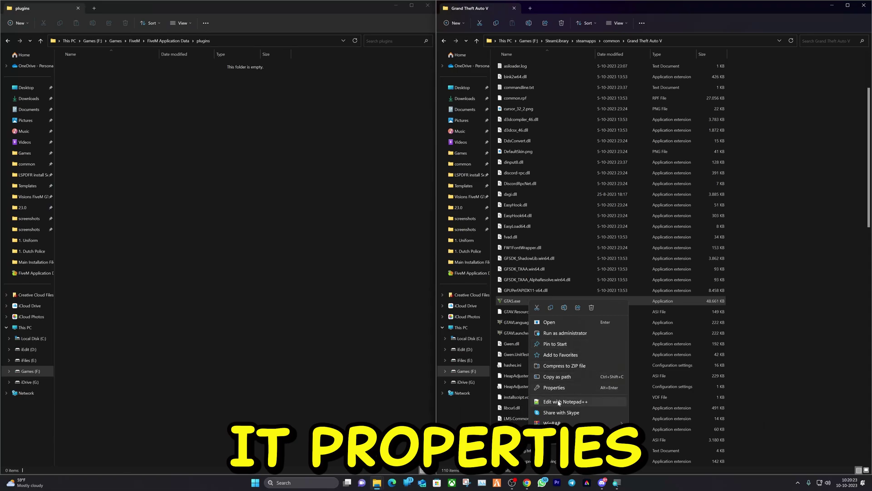
click(554, 386)
click(592, 298)
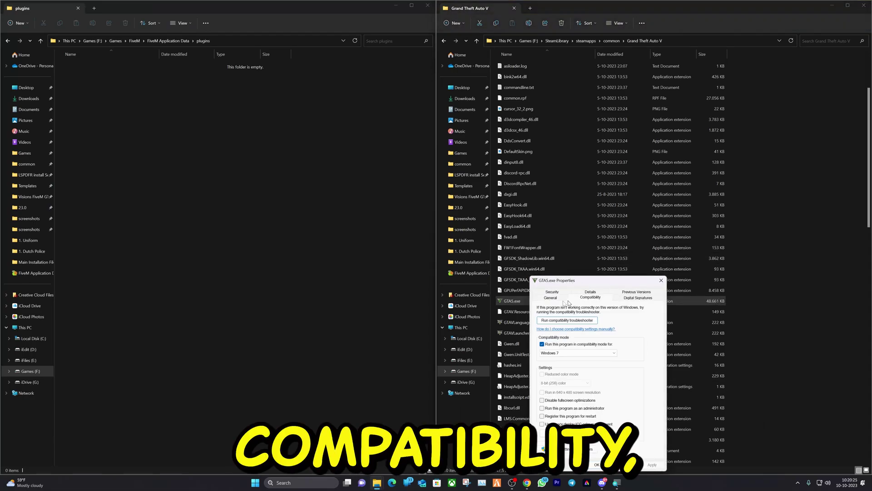
click(541, 344)
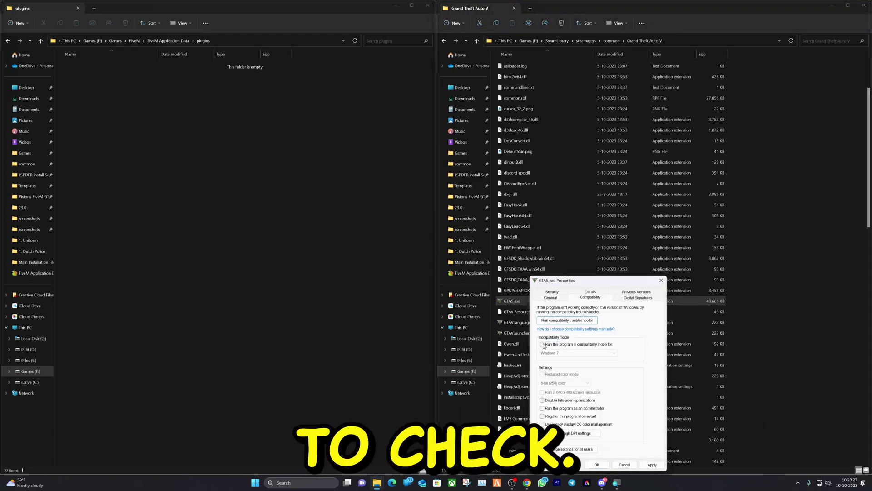
click(542, 344)
click(591, 353)
click(565, 372)
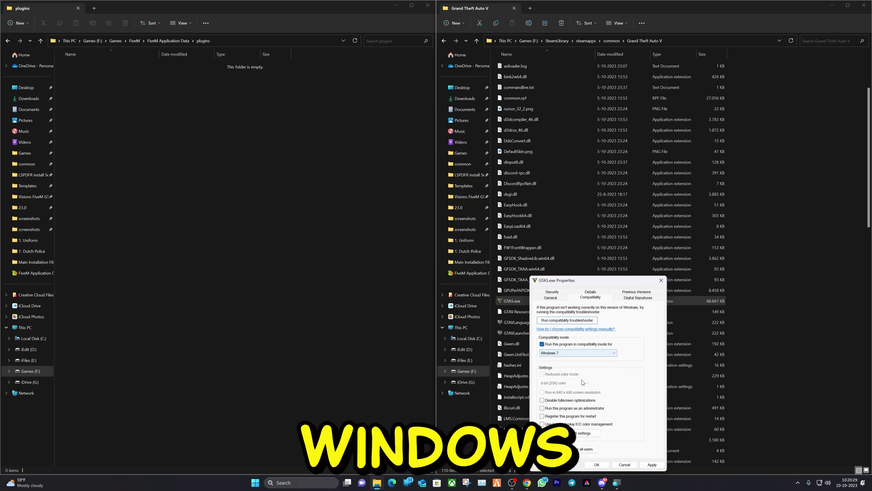
click(597, 464)
Step: Set PlayGTAV.exe to run in Windows 7 compatibility mode and apply
scroll(563, 327, down, 7)
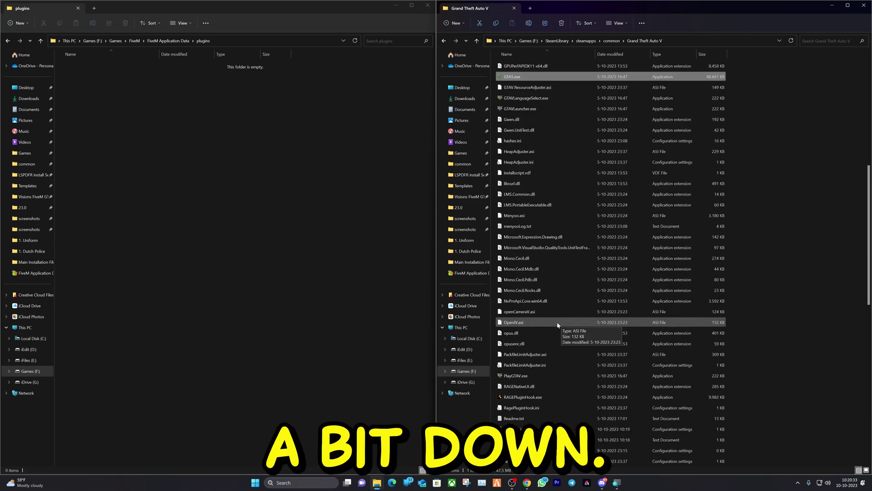
scroll(549, 324, down, 2)
click(527, 315)
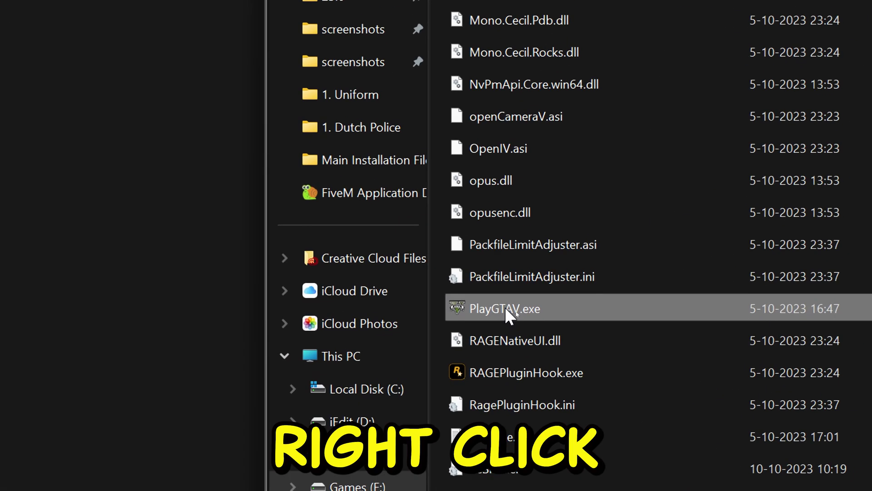
right_click(505, 307)
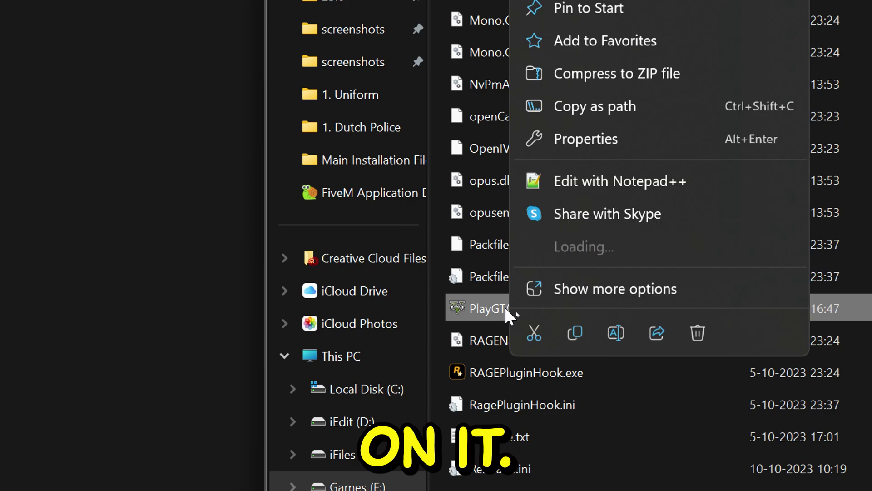
click(574, 140)
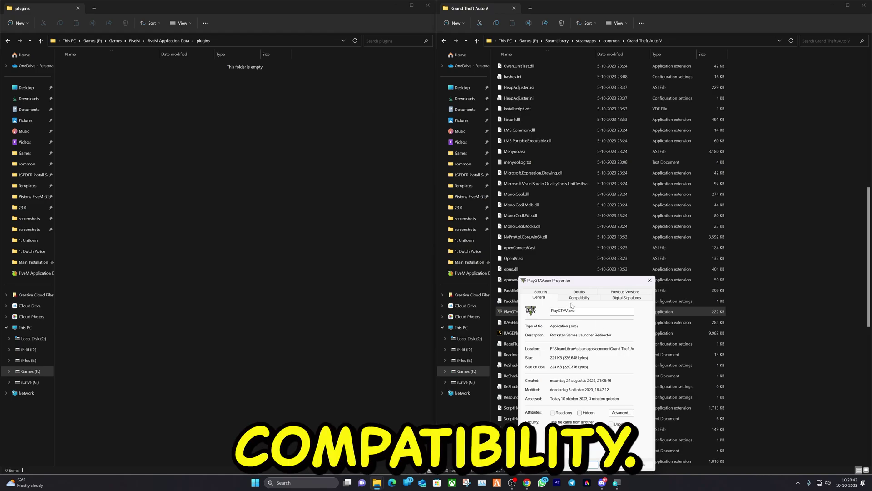
click(575, 300)
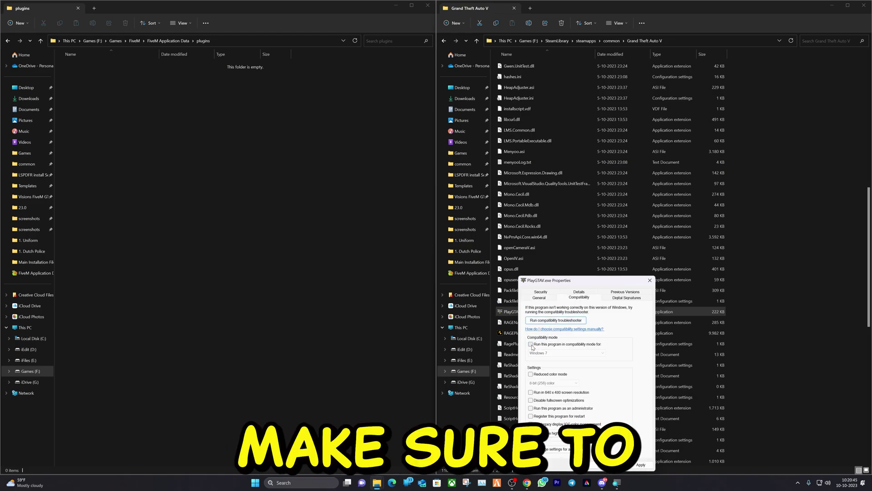
click(575, 353)
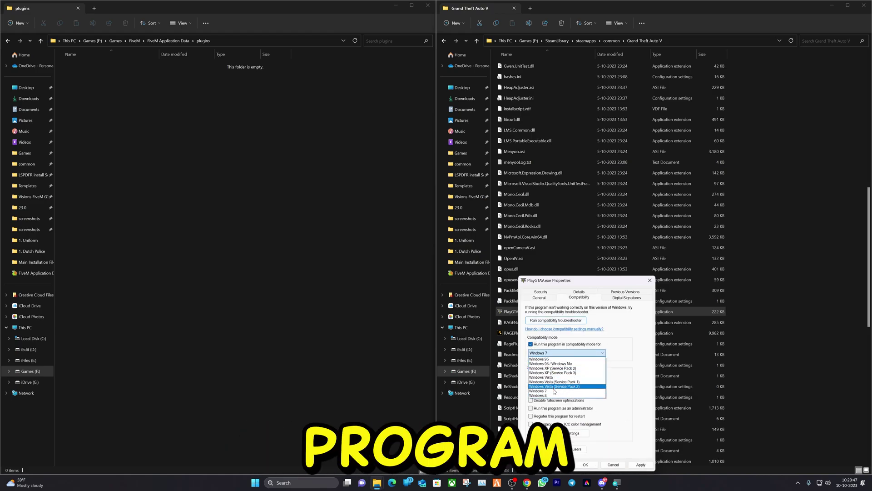
click(585, 465)
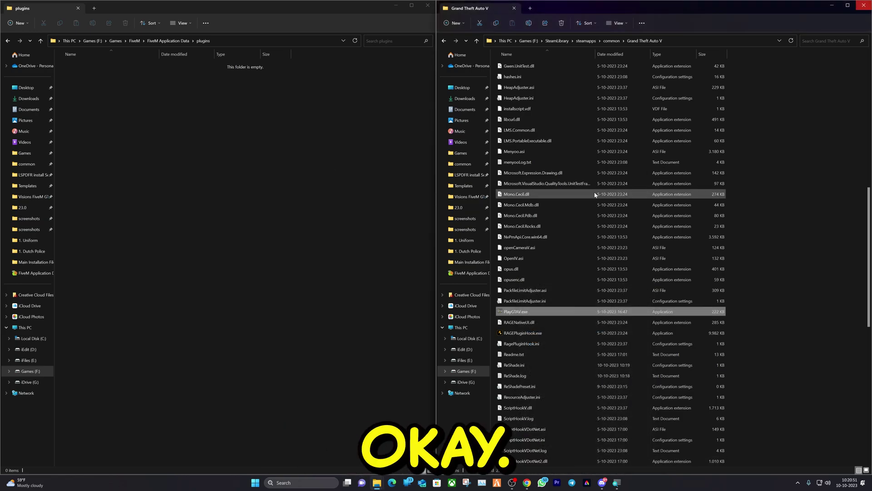
Step: Select reshade-shaders, dxgi.dll, ReShade.ini, ReShade.log and ReShadePreset.ini in the GTA V folder
click(261, 140)
scroll(564, 254, up, 12)
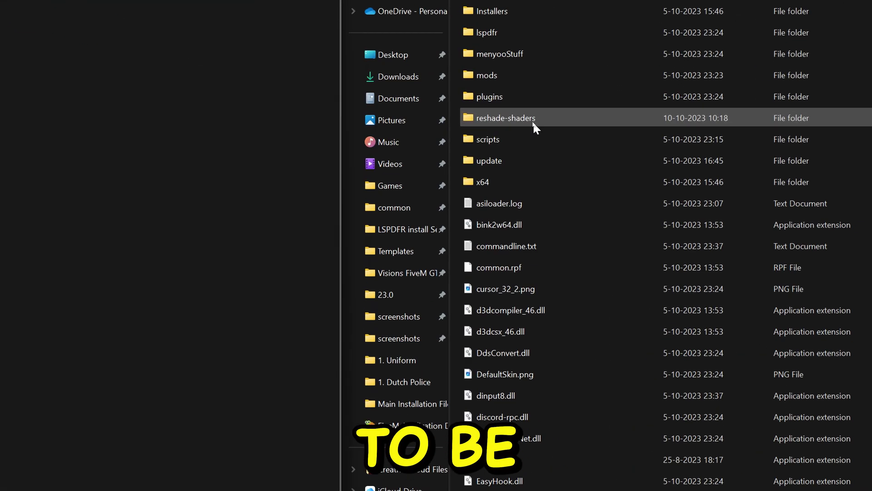
click(532, 121)
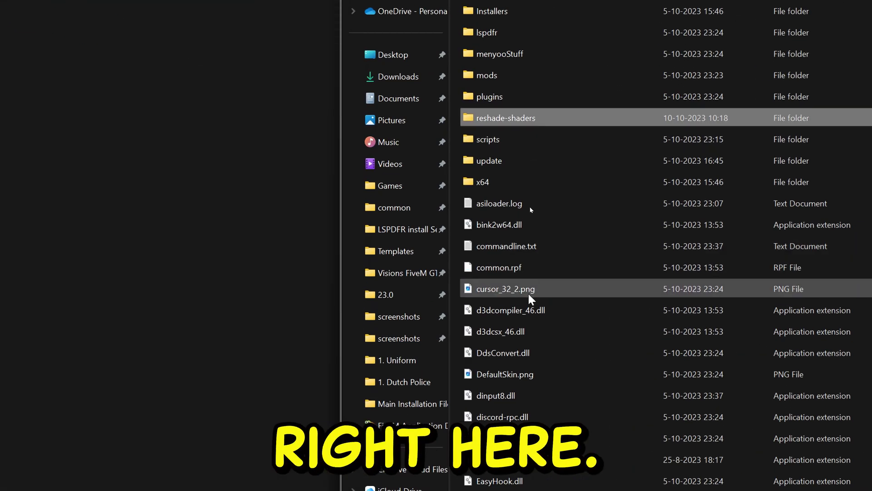
scroll(529, 296, down, 3)
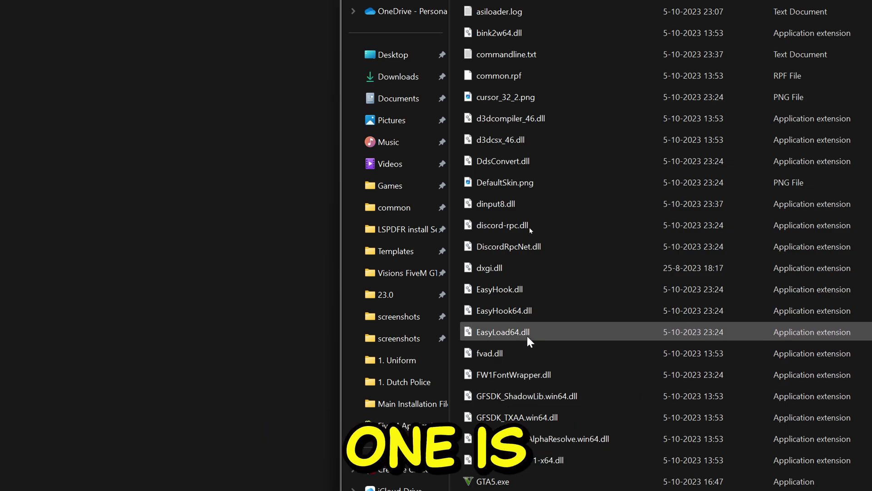
click(530, 268)
scroll(531, 272, down, 1)
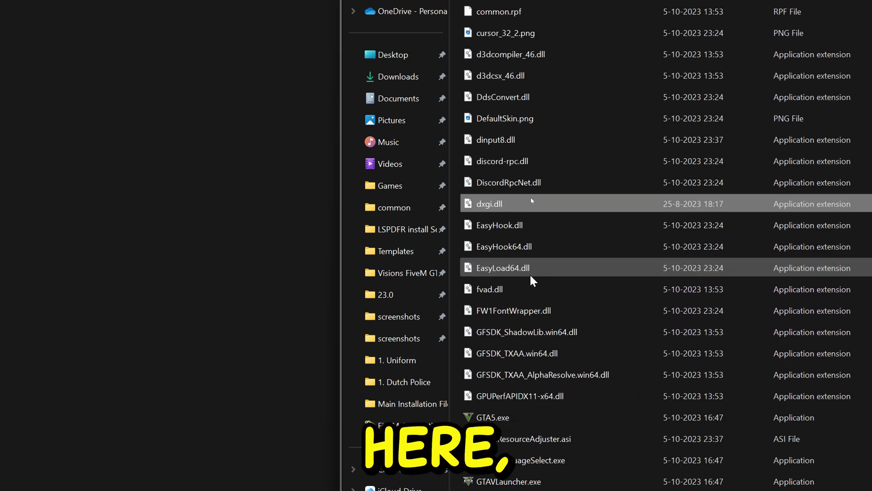
scroll(530, 276, down, 5)
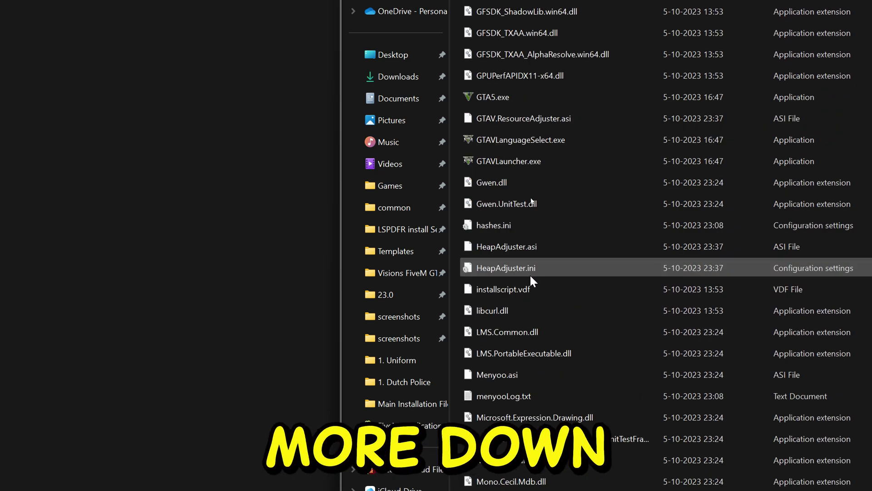
scroll(530, 274, down, 4)
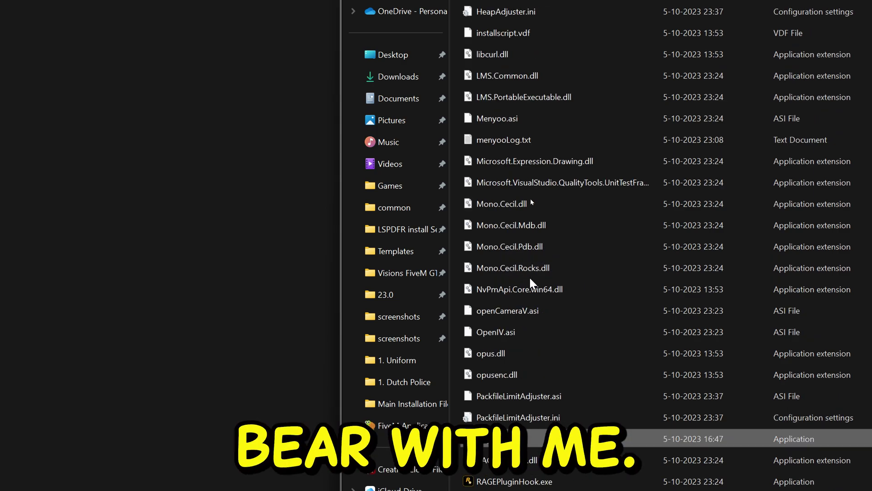
scroll(530, 279, down, 2)
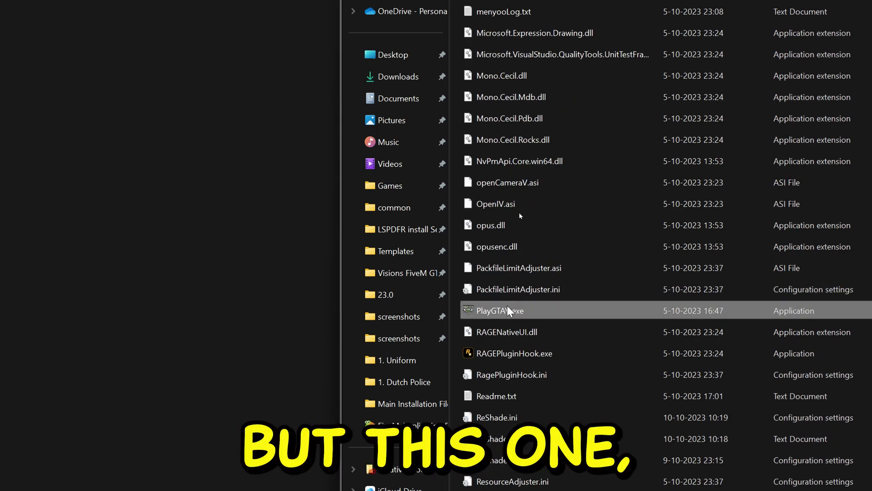
scroll(544, 202, down, 2)
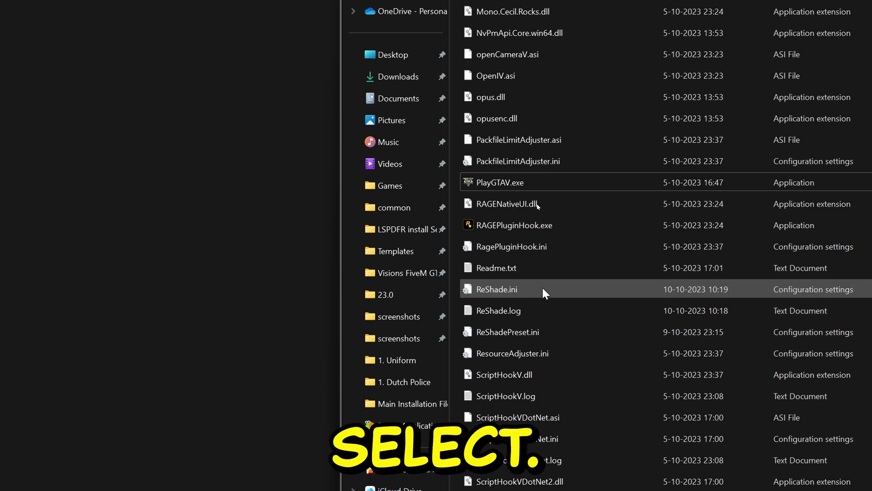
click(513, 296)
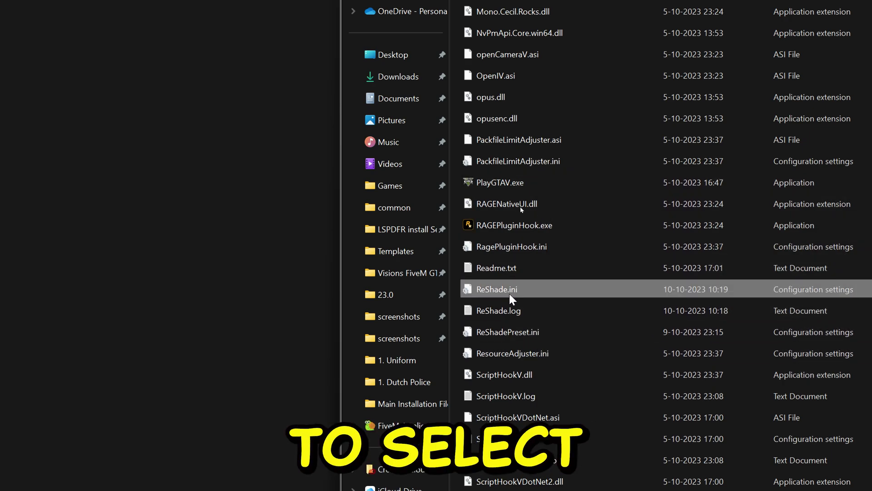
ctrl+click(527, 315)
ctrl+click(525, 338)
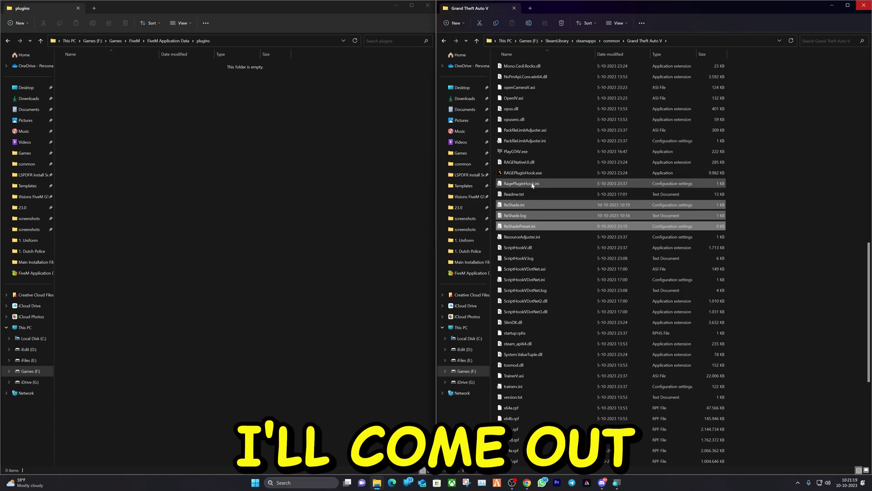
Step: Copy the five ReShade items and paste them into the plugins folder
scroll(534, 183, up, 11)
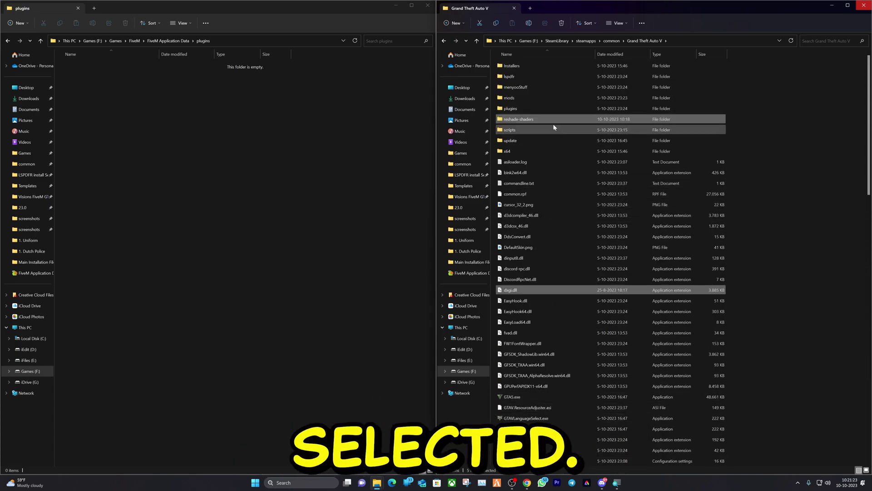
right_click(551, 122)
click(574, 129)
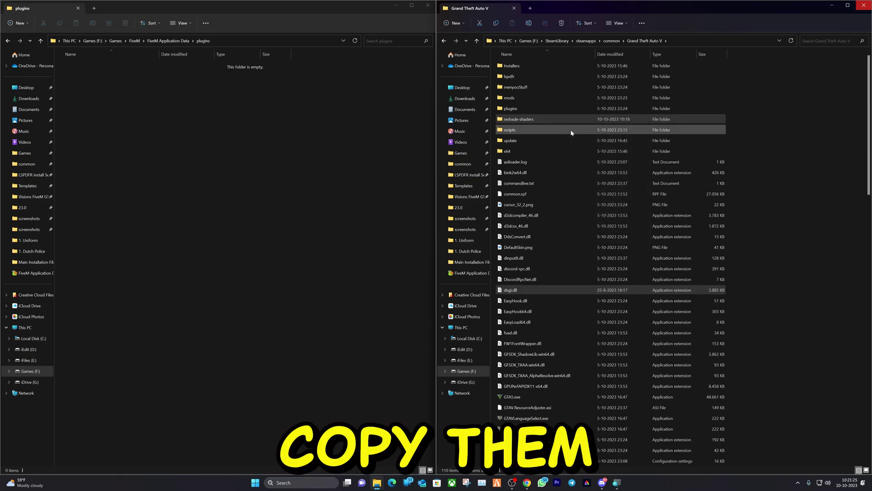
right_click(275, 111)
click(285, 118)
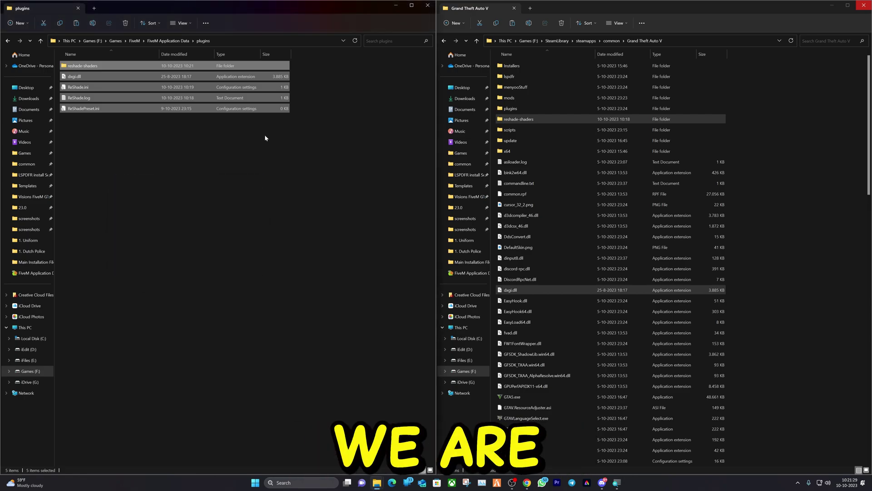
click(282, 155)
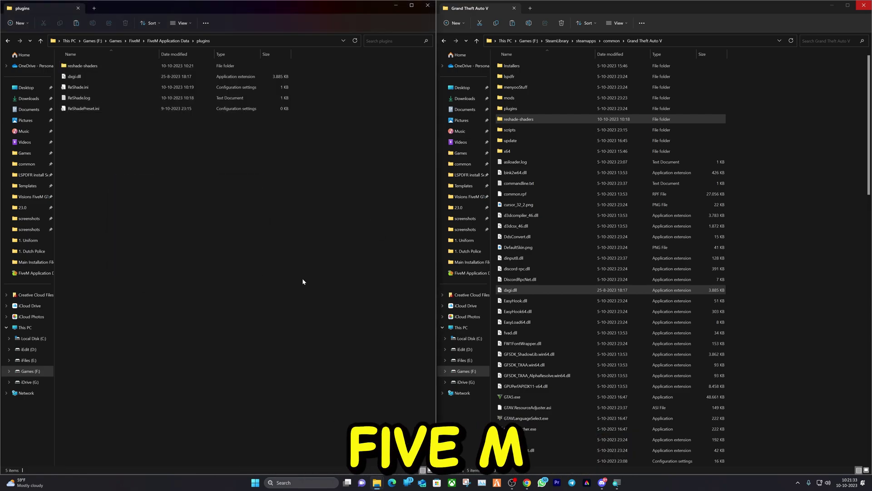
key(super)
Step: Launch FiveM, copy the ReShade ID from the F8 console's blocked-load warning, and close the console
click(419, 321)
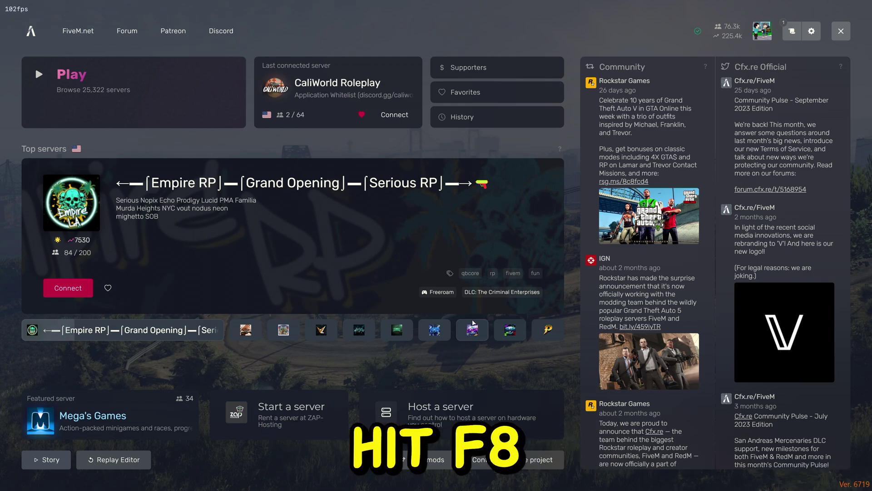
key(F8)
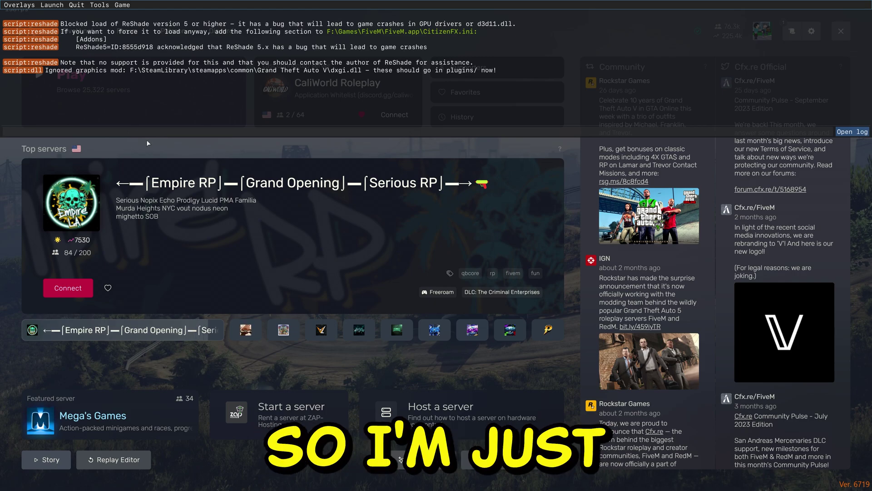
text(855)
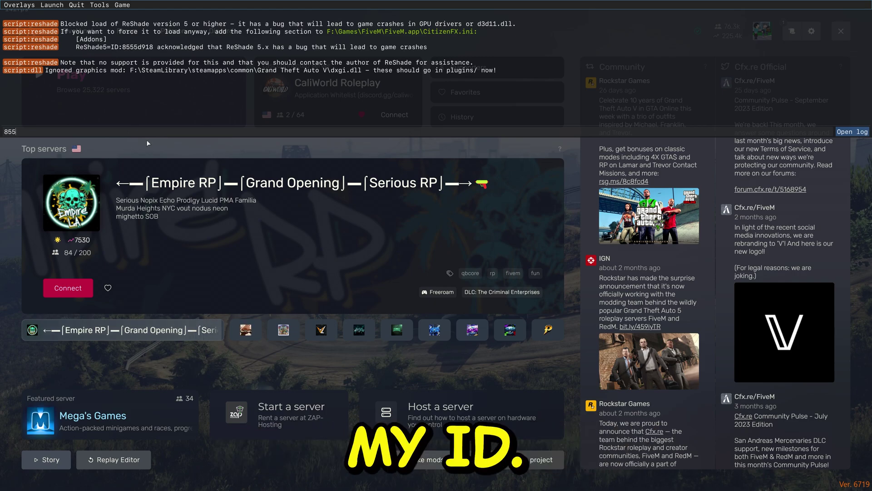
text(5d918)
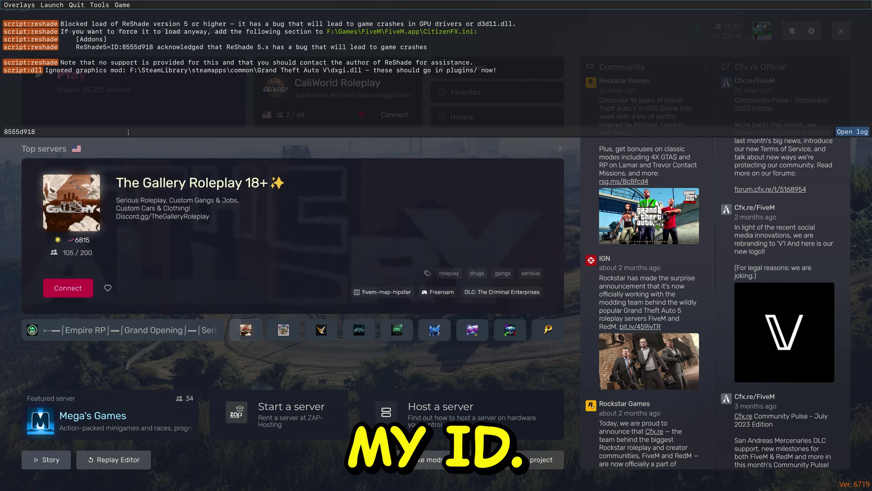
double_click(28, 132)
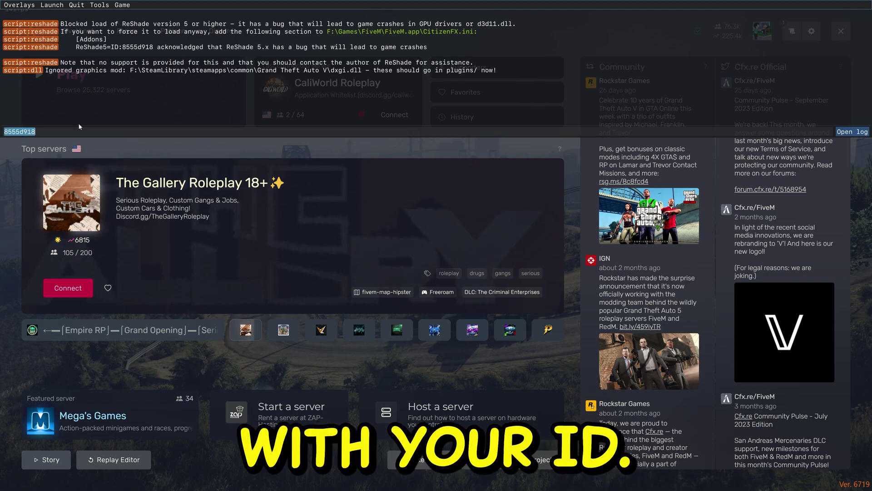
key(F8)
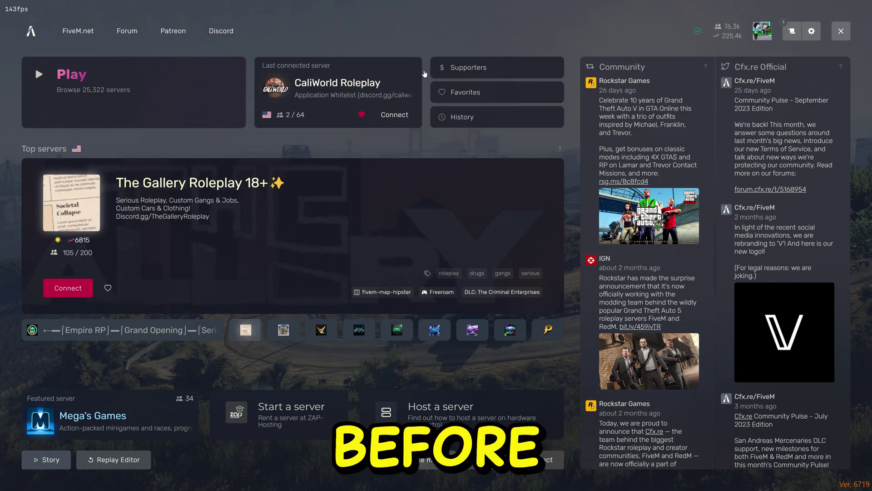
click(813, 35)
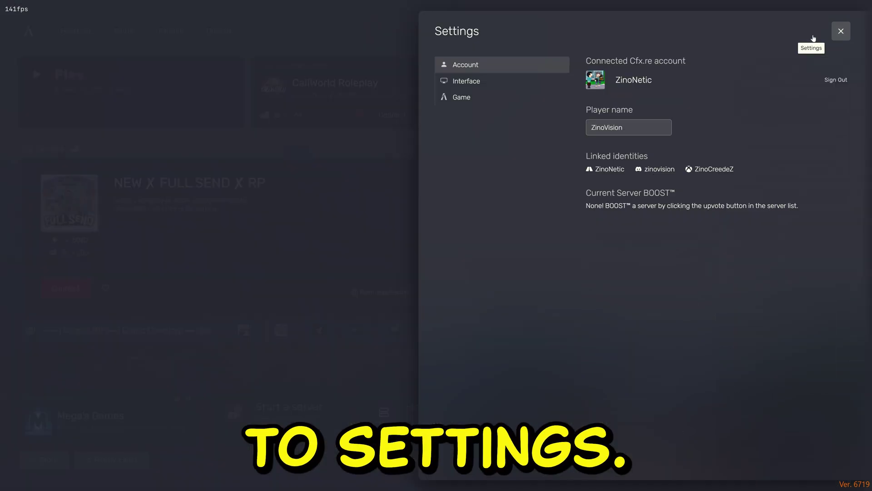
click(459, 97)
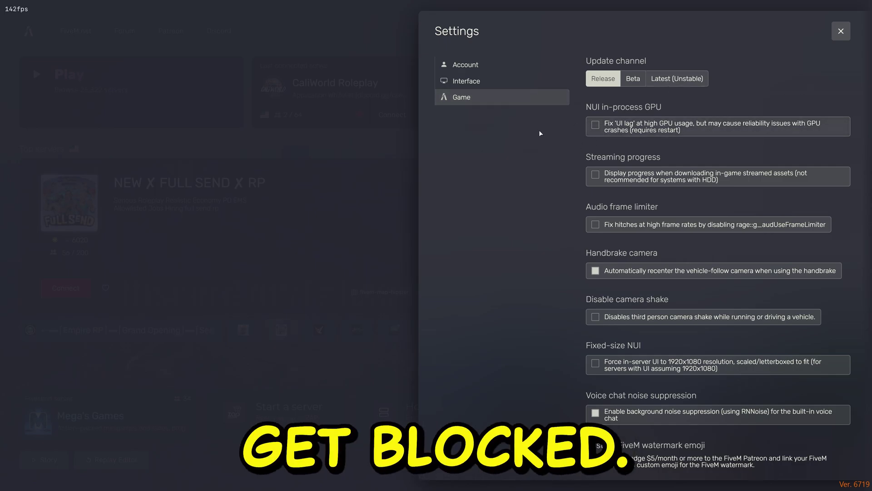
click(841, 31)
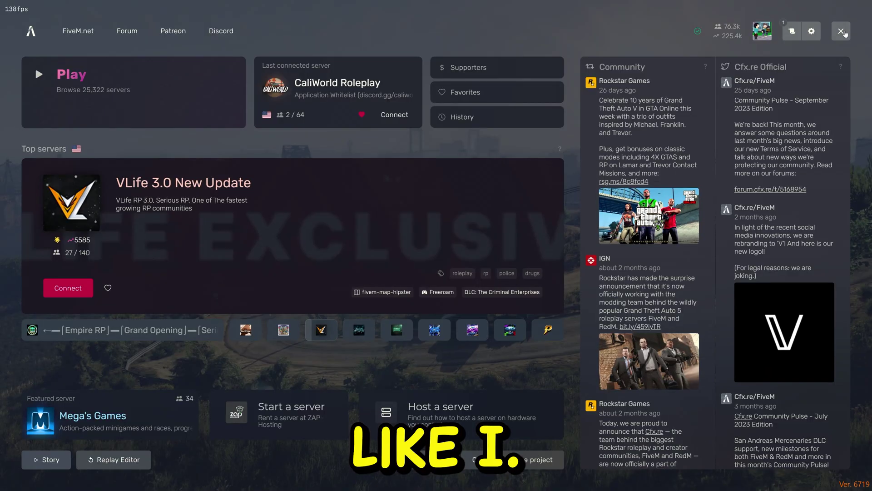
Step: Quit FiveM and select CitizenFX.ini in the FiveM Application Data folder
click(849, 31)
click(759, 32)
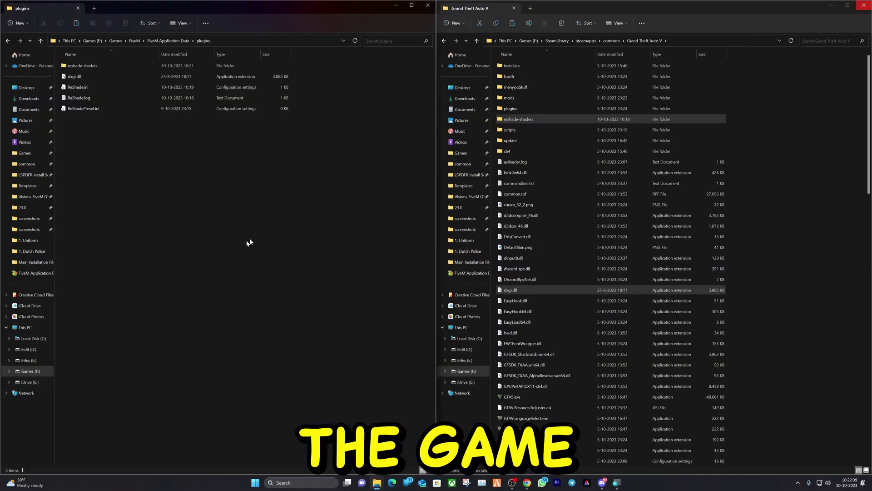
click(168, 40)
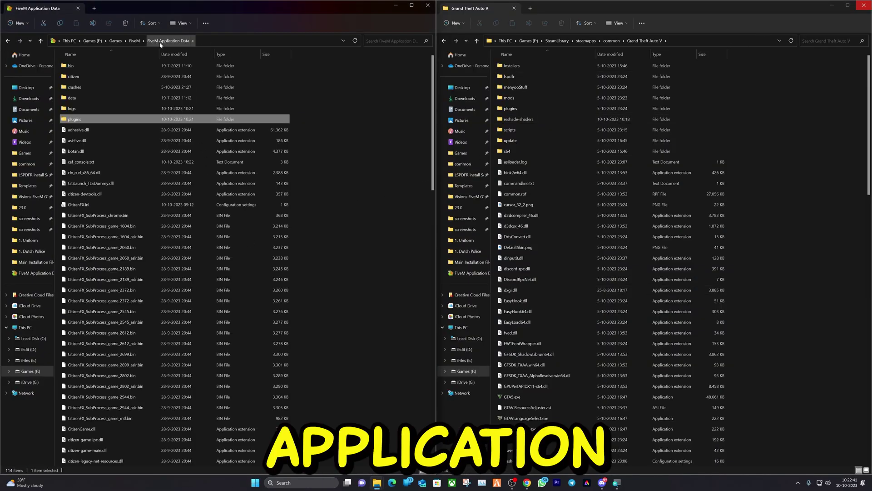
click(109, 205)
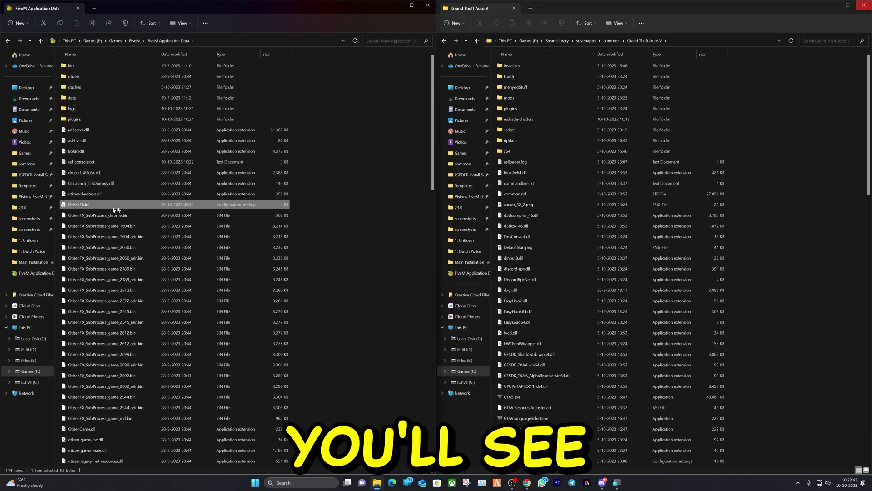
Step: Paste the ReShade ID and the guide's [Addons] lines into a Discord message draft
mouse_move(604, 485)
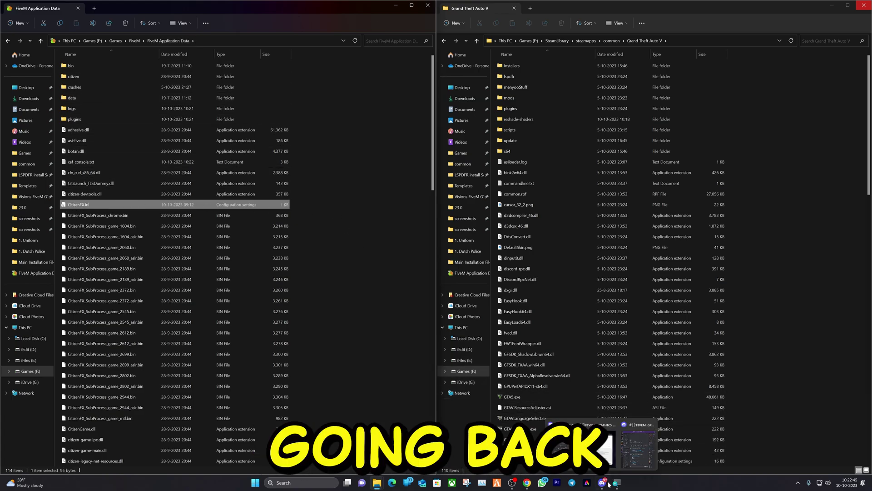
click(634, 462)
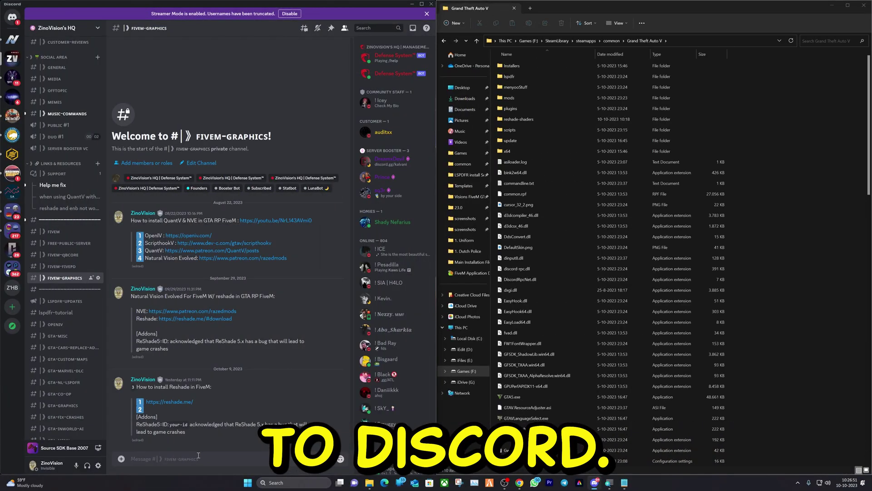
key(ctrl+v)
key(shift+Return)
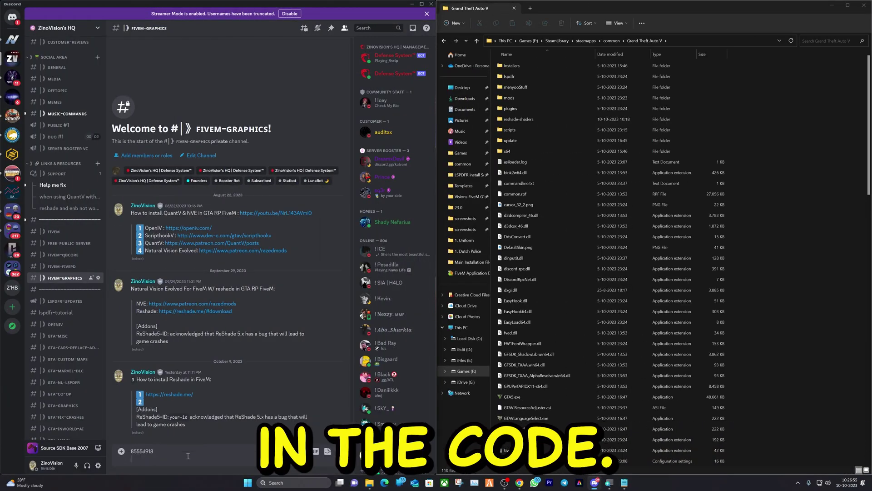
key(BackSpace)
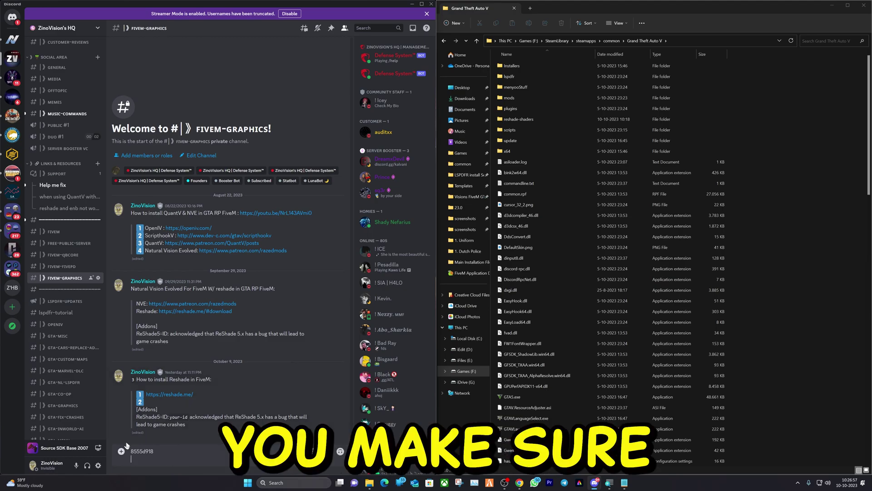
drag(194, 424, 133, 412)
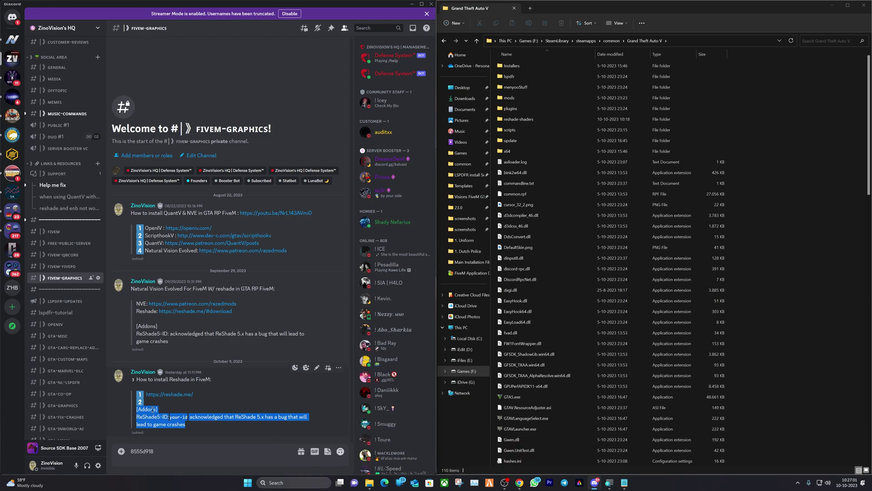
click(178, 445)
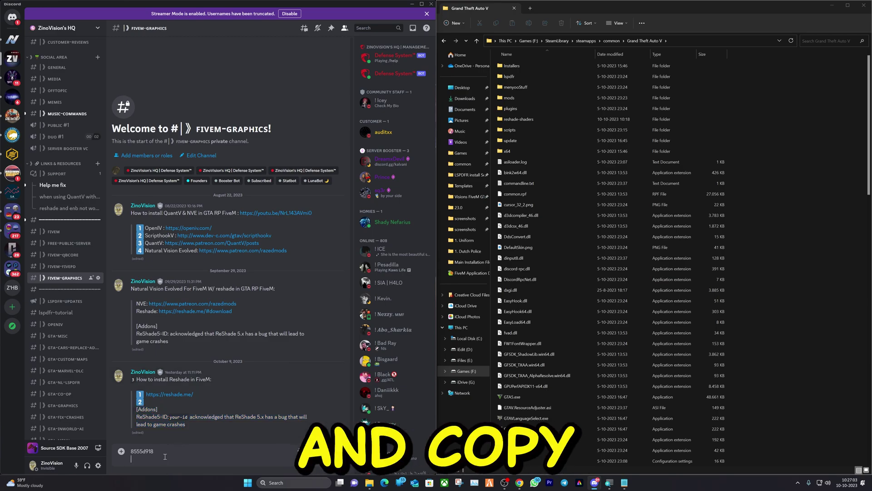
key(ctrl+v)
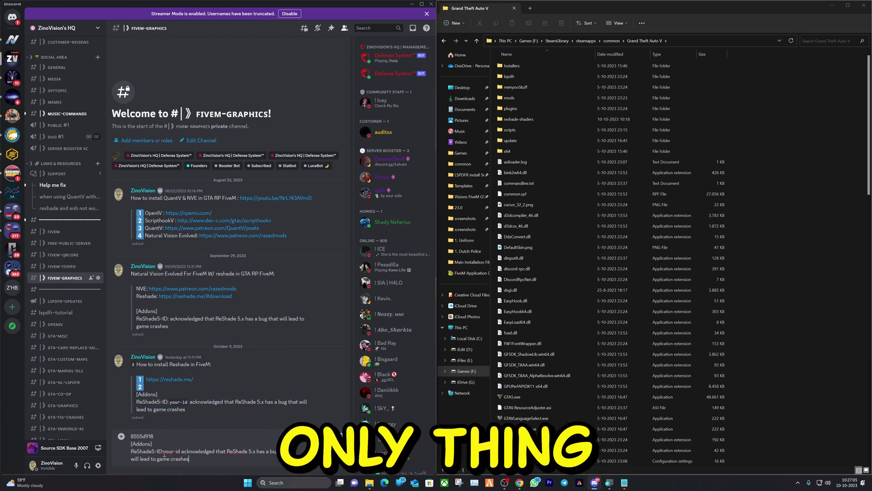
Step: Replace the your-id placeholder with the ReShade ID and copy the finished [Addons] line
drag(164, 452, 180, 452)
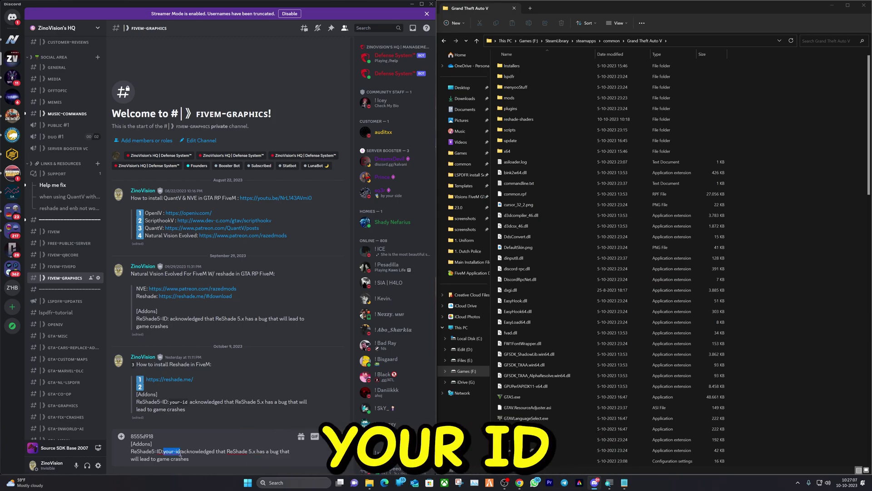
click(144, 444)
double_click(140, 436)
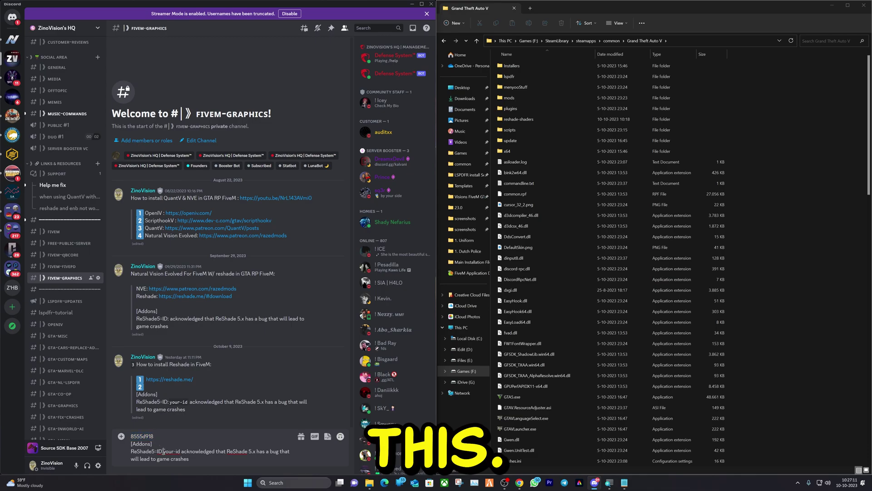
drag(163, 451, 180, 451)
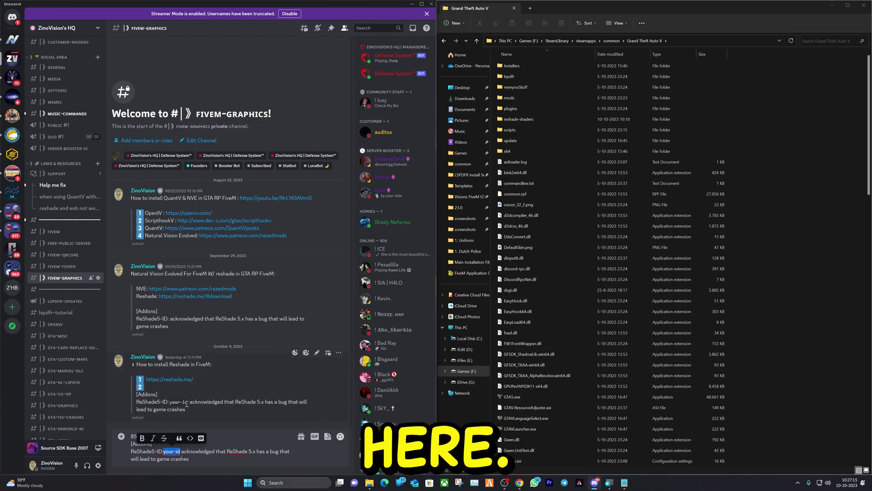
key(ctrl+v)
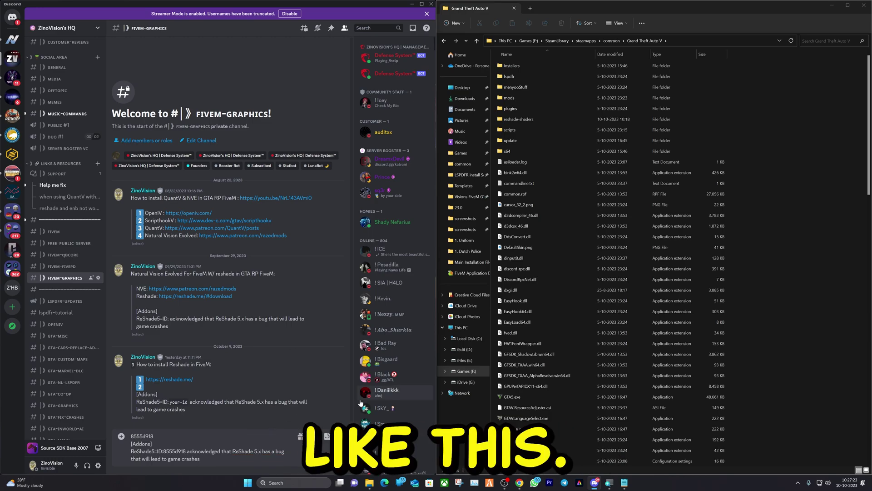
drag(219, 460, 132, 453)
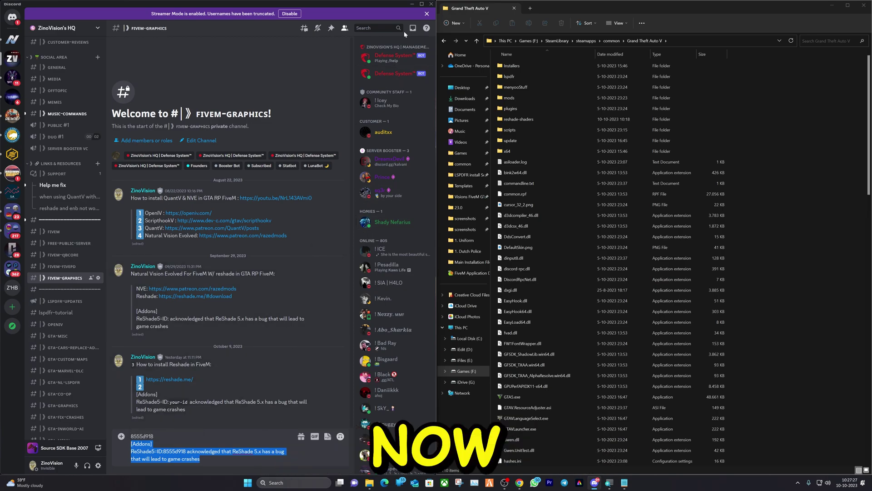
click(411, 4)
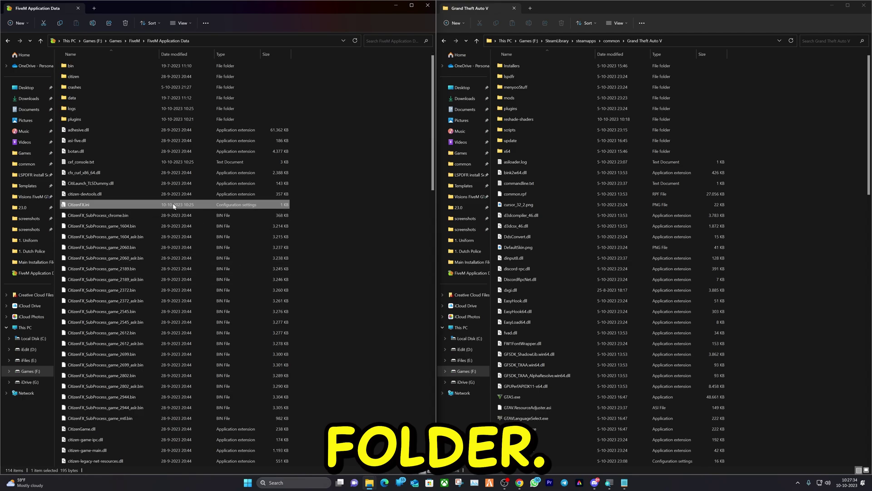
Step: Paste the [Addons] ReShade5-ID line at the end of CitizenFX.ini, save and close Notepad
double_click(110, 209)
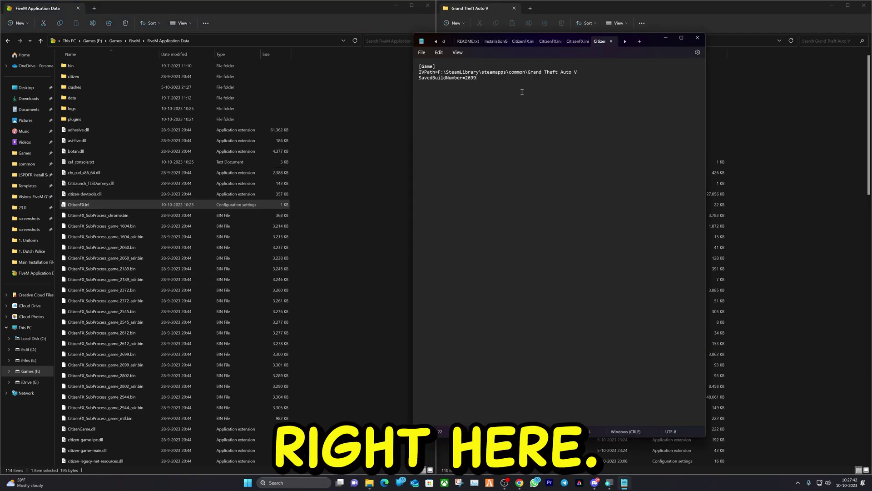
click(481, 76)
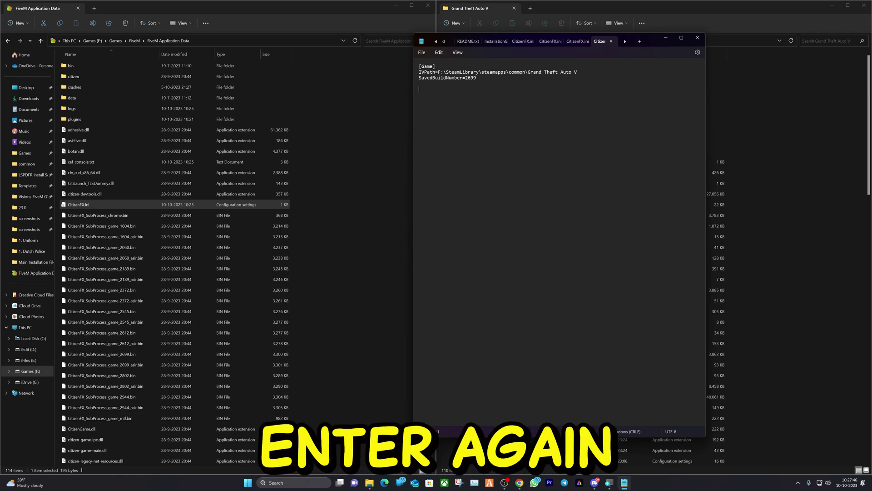
key(Return)
text([Addons] ReShade5=ID:8555d918 acknowledged that ReShade 5.x has a bug that will lead to game crashes)
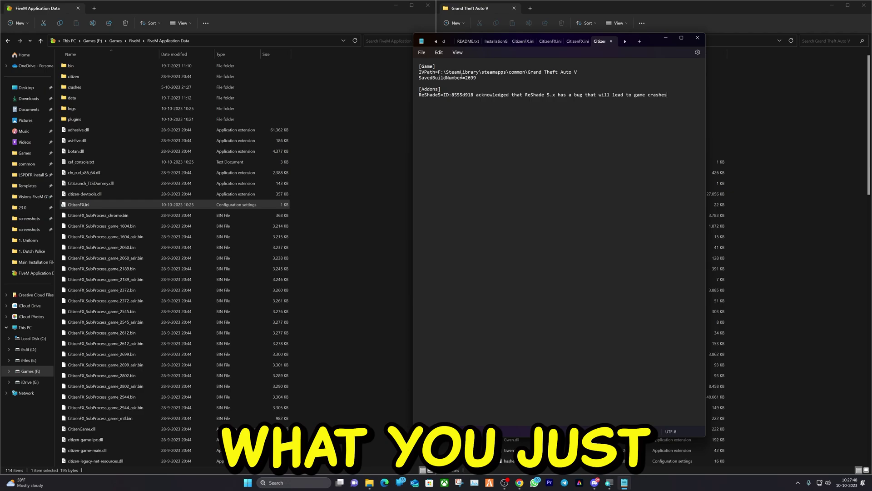
click(422, 53)
click(450, 99)
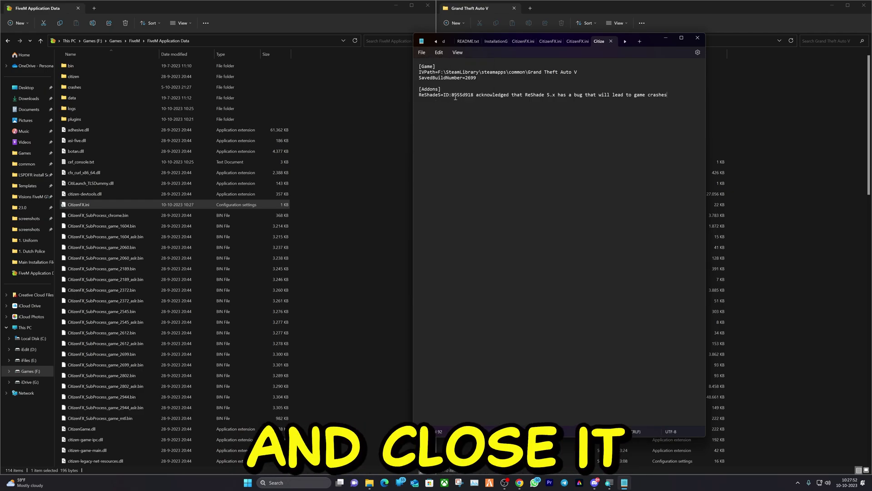
key(alt+F4)
Step: Launch FiveM from its pinned shortcut in the Start menu
click(249, 482)
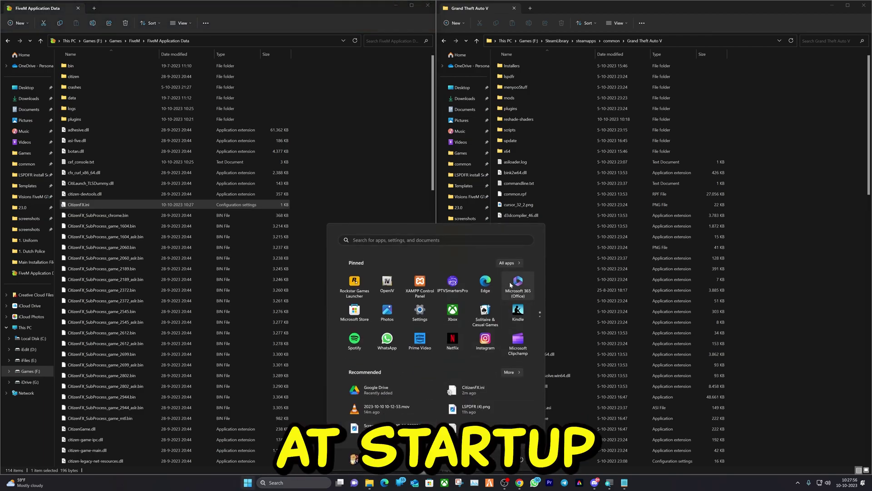
scroll(436, 296, down, 1)
click(432, 313)
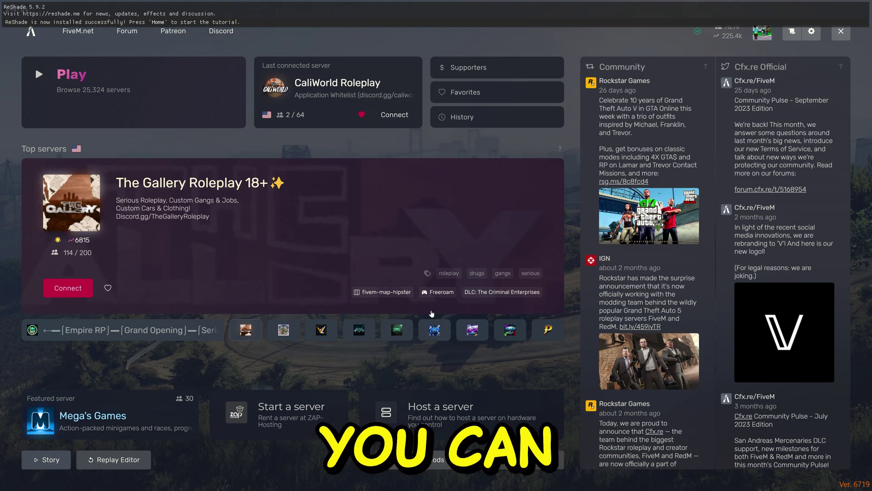
Step: Open the ReShade overlay with Home and finish the first-run tutorial
key(Home)
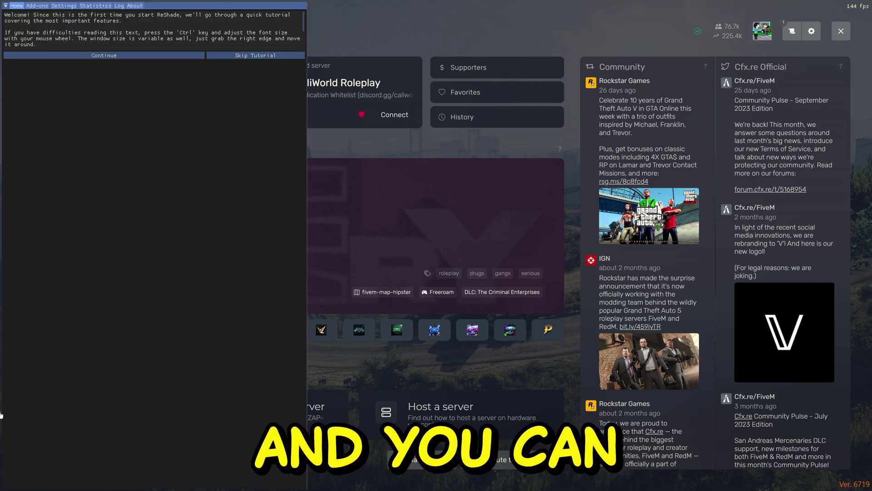
click(136, 55)
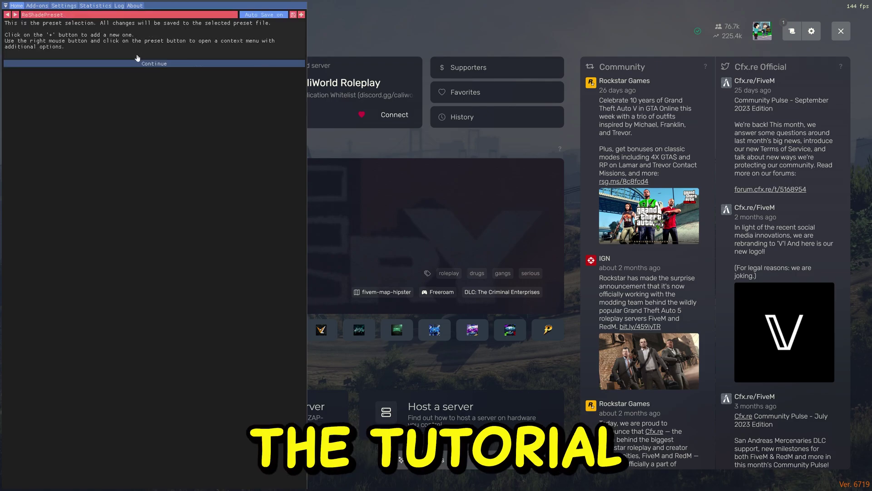
click(139, 63)
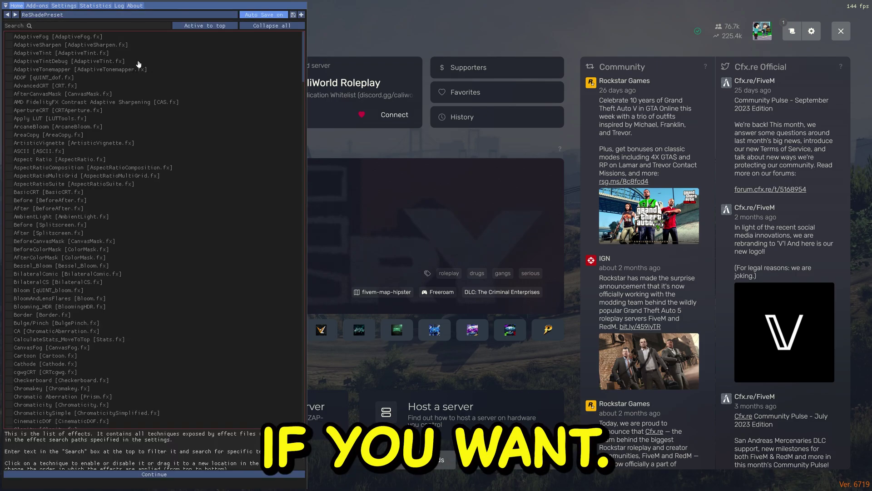
click(170, 474)
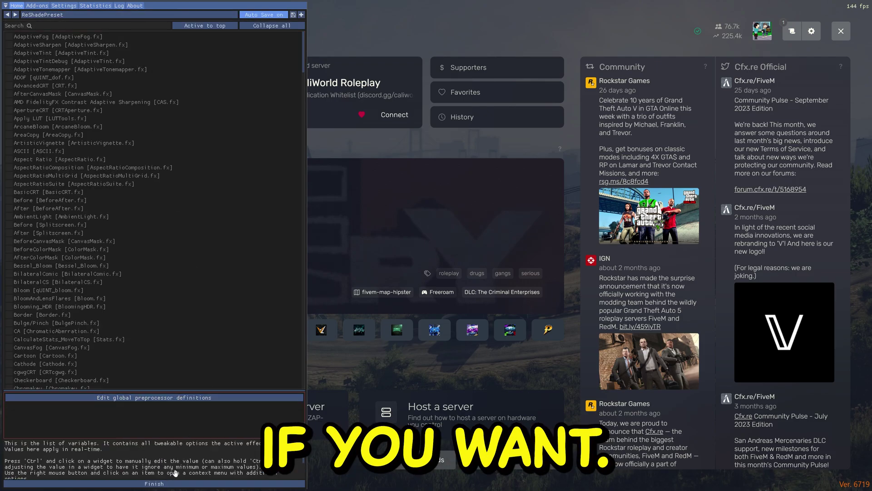
click(173, 483)
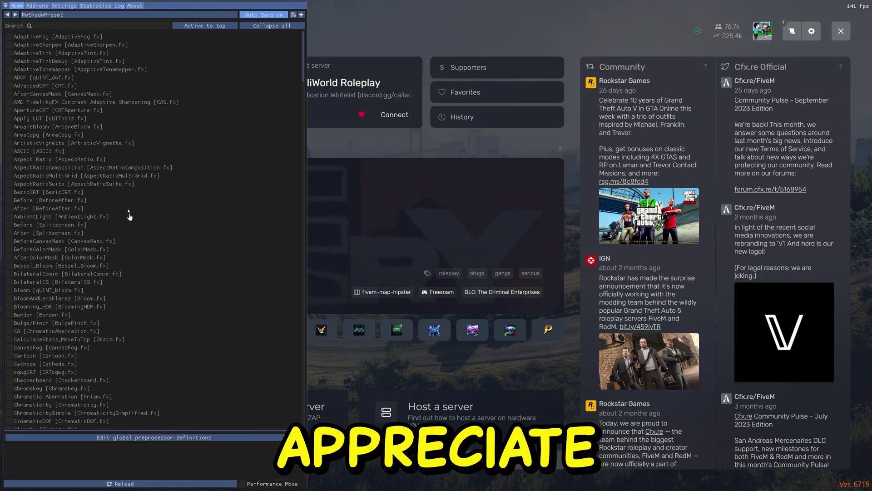
Step: In Settings, change the ReShade overlay key from Home to End
click(58, 6)
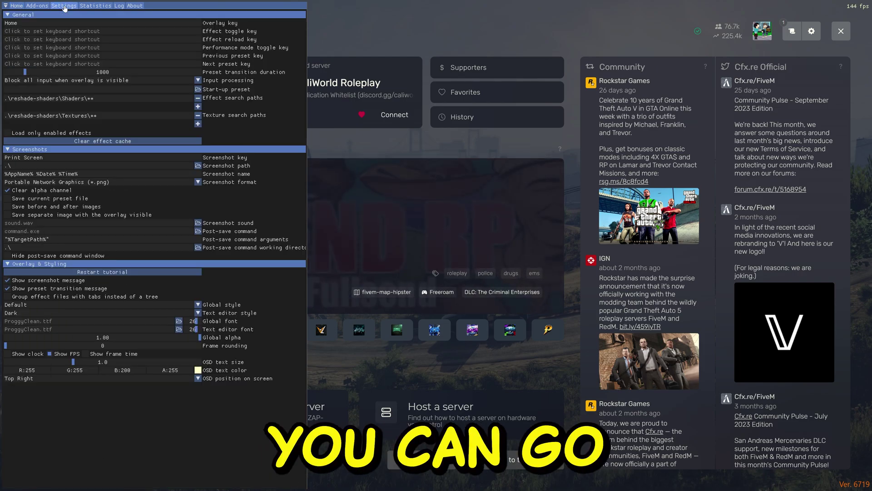
click(27, 23)
double_click(26, 23)
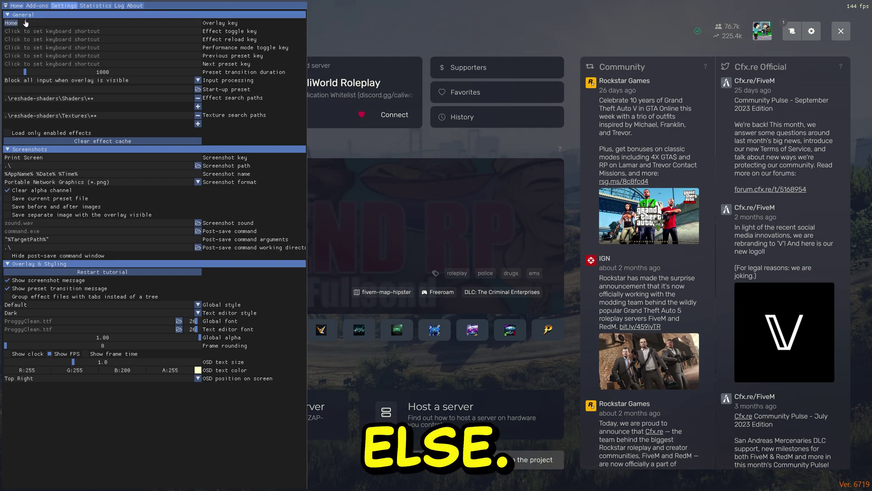
key(End)
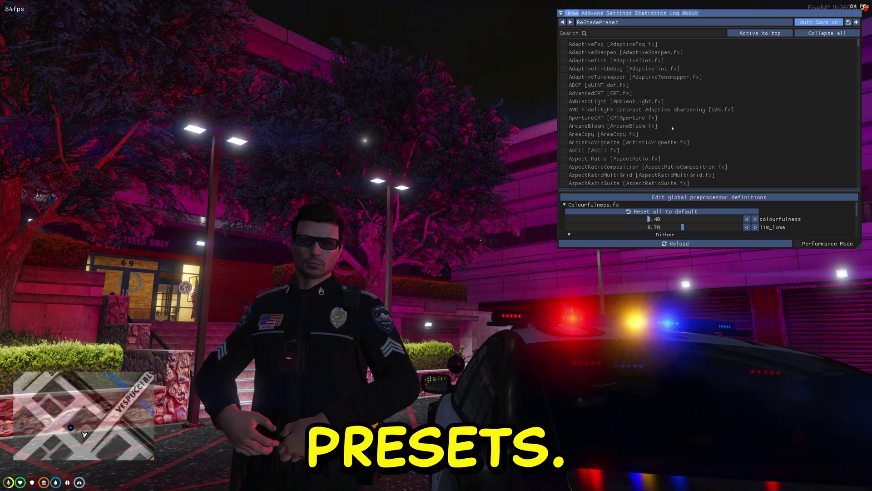
Step: Enable the Blooming_HDR effect and make the overlay window slightly taller
scroll(636, 113, down, 5)
click(581, 159)
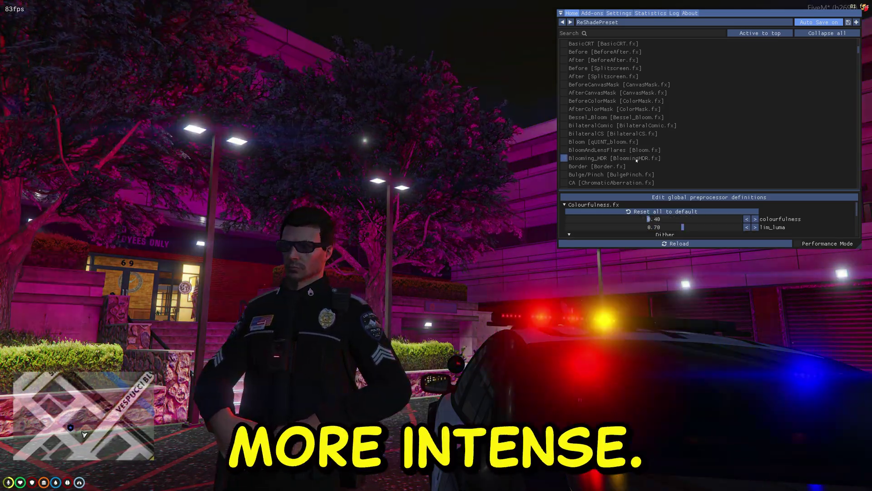
drag(659, 249, 659, 263)
Step: Raise Blooming_HDR's Gamma value to 2.750
scroll(659, 232, down, 3)
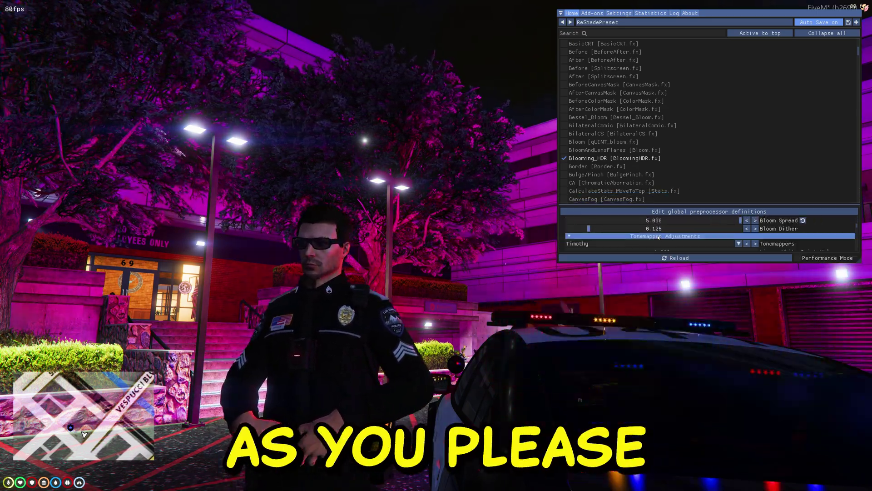
scroll(659, 234, down, 4)
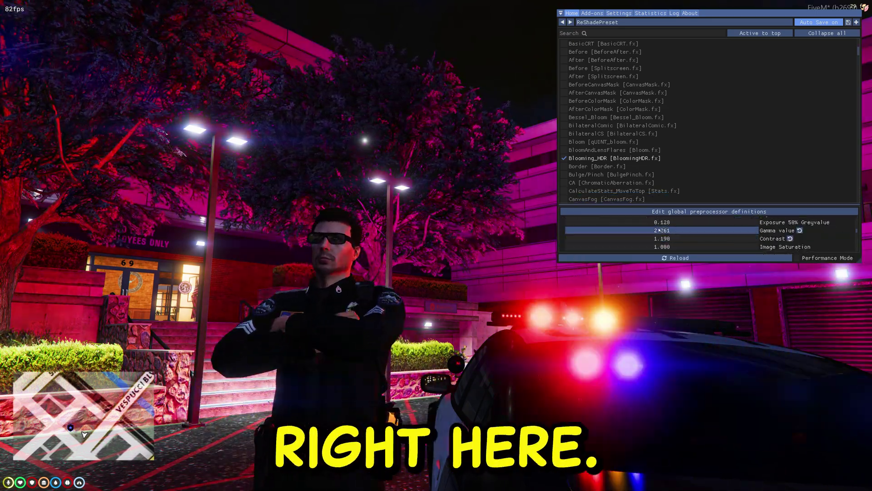
drag(659, 231, 734, 248)
scroll(668, 244, down, 5)
scroll(674, 243, down, 10)
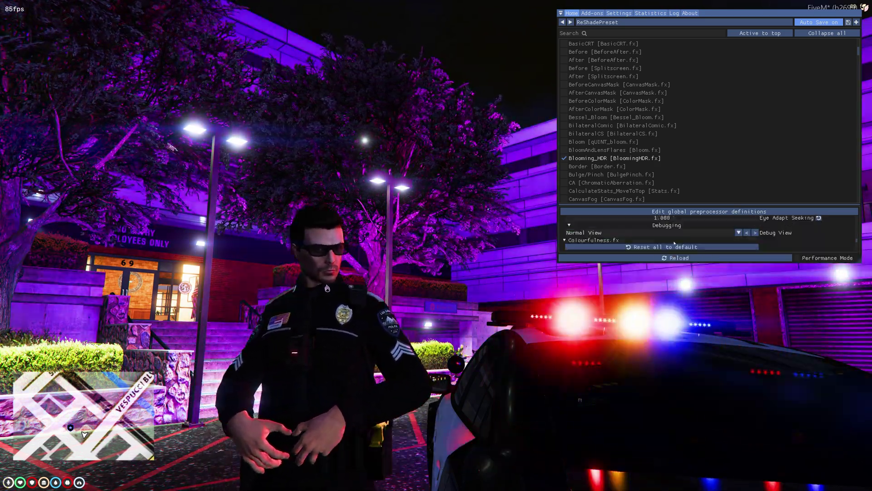
scroll(674, 241, up, 10)
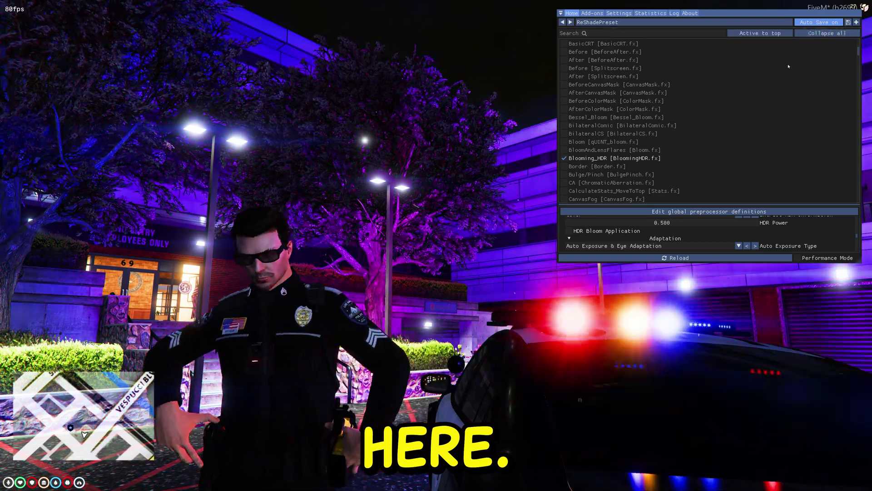
Step: Toggle Blooming_HDR off and on to compare the scene, leaving it enabled
click(607, 160)
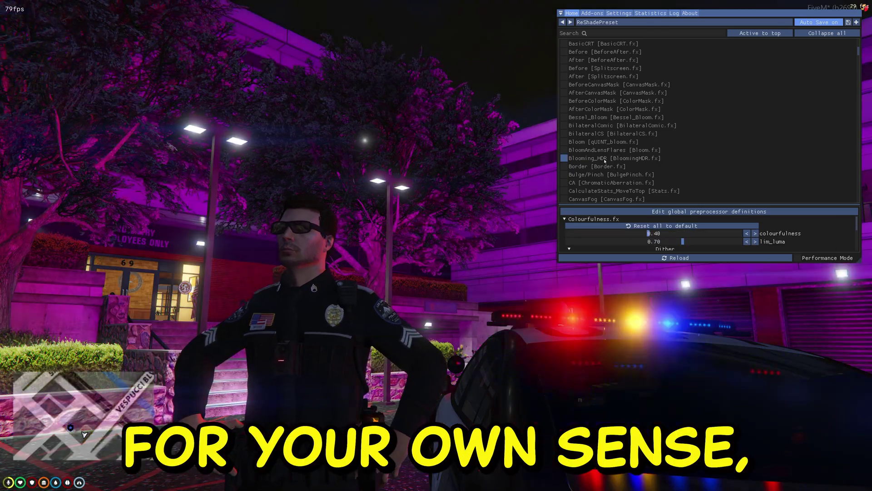
click(605, 160)
click(604, 160)
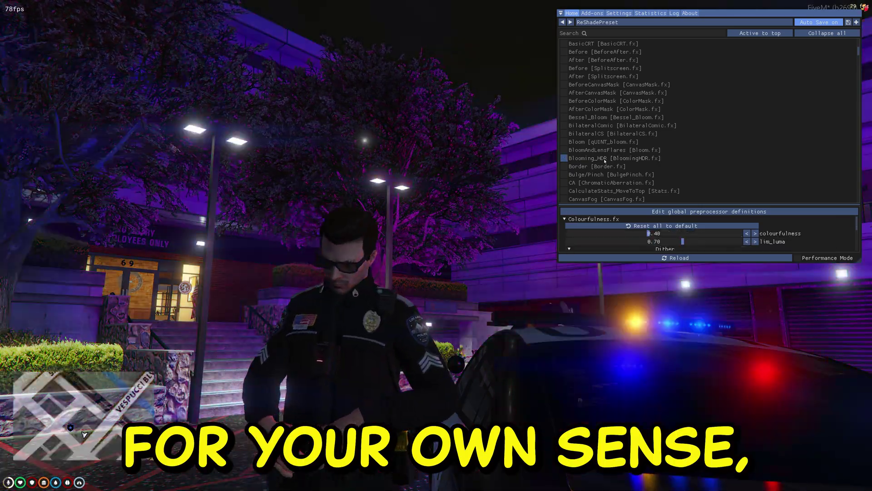
click(604, 160)
click(605, 160)
click(604, 161)
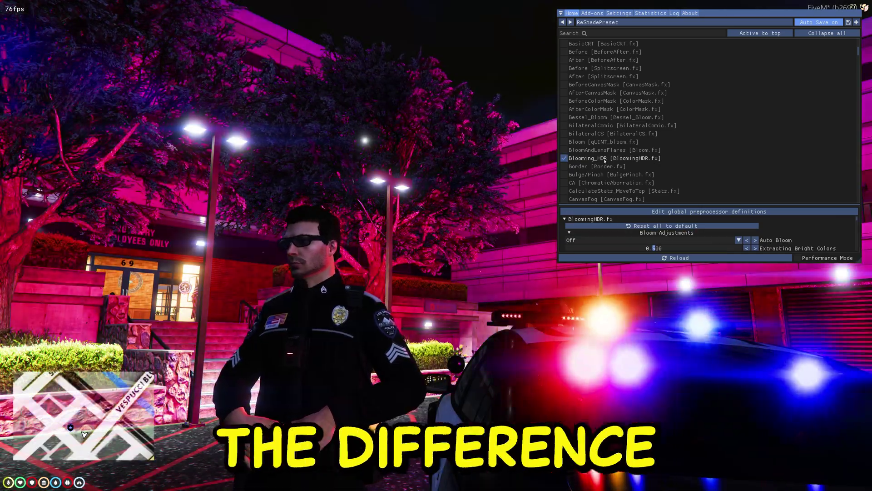
click(605, 160)
click(605, 160)
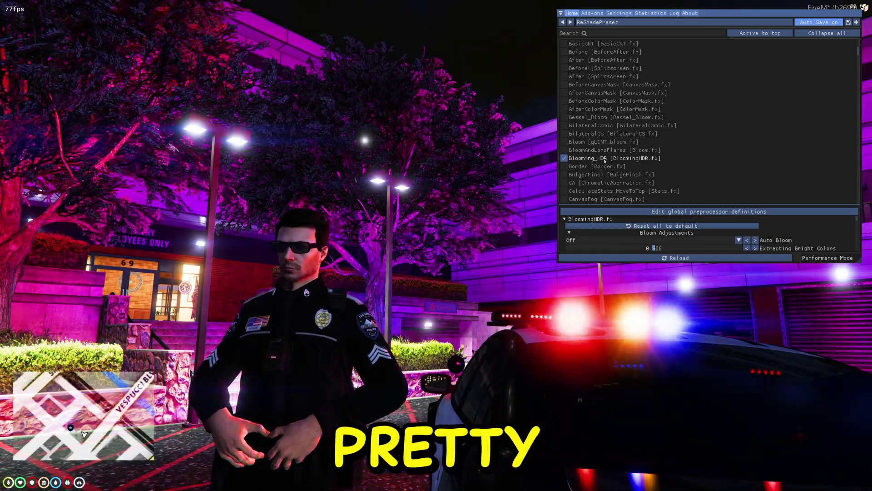
Step: Try vort_HDR, comparing it on and off, and leave it switched off
scroll(601, 145, down, 15)
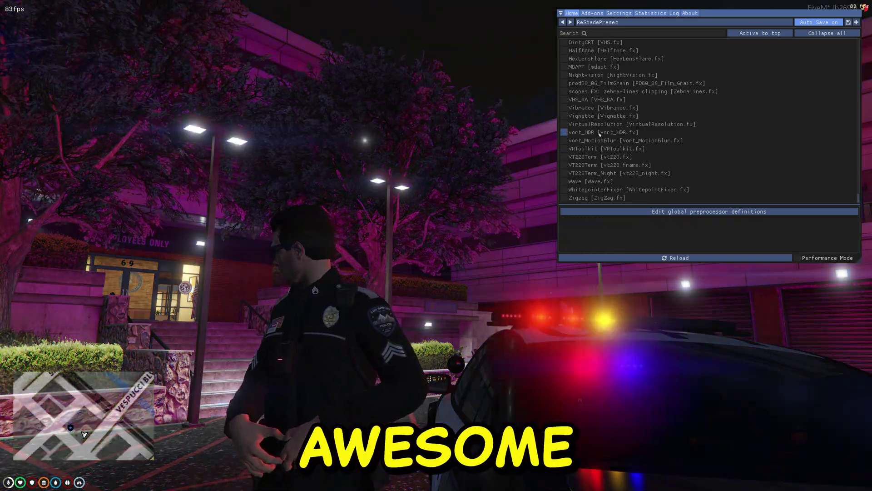
click(599, 133)
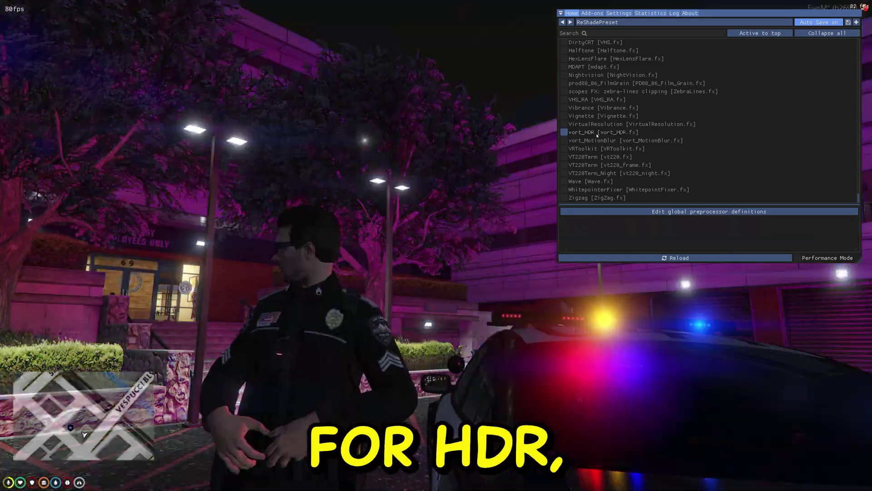
scroll(644, 230, down, 8)
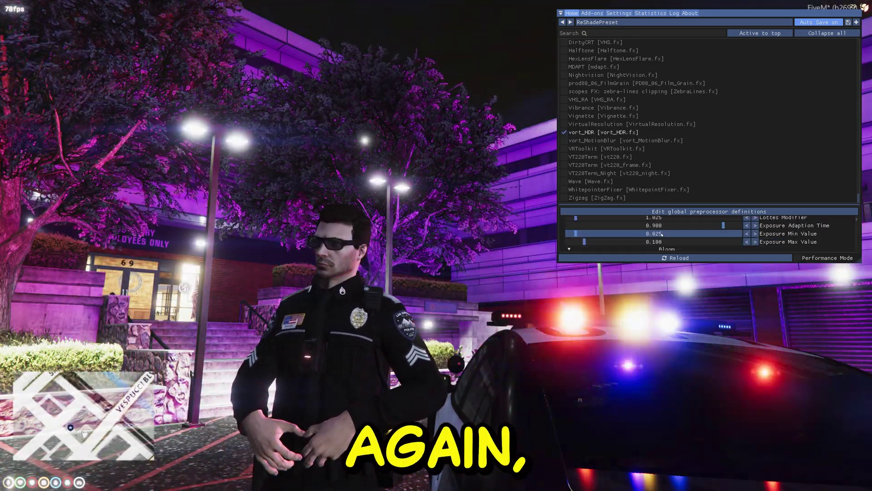
scroll(661, 235, down, 10)
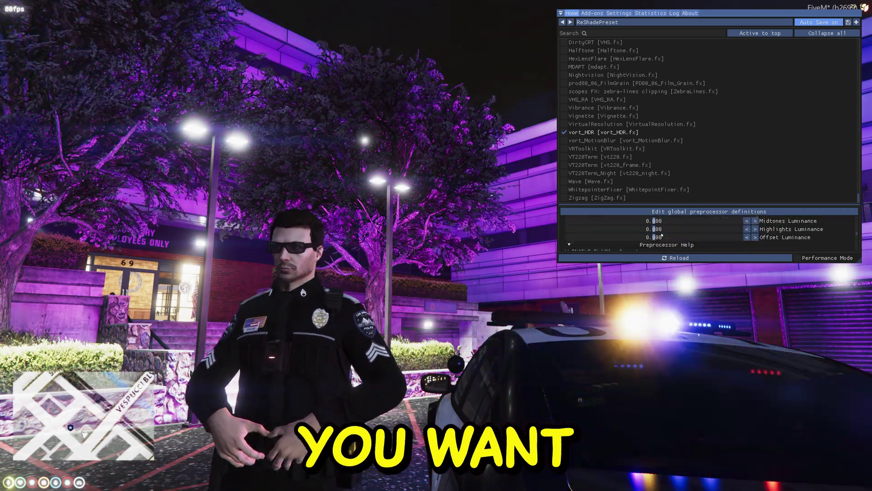
scroll(654, 230, up, 15)
click(596, 132)
click(596, 133)
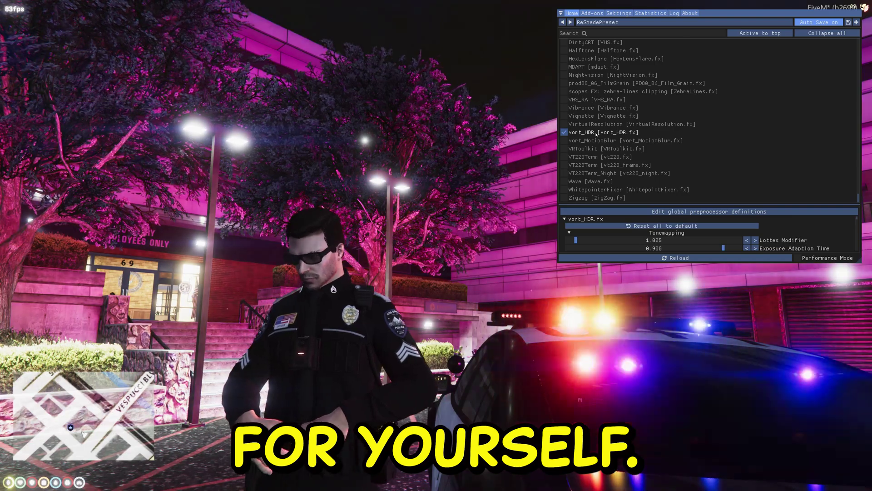
click(597, 133)
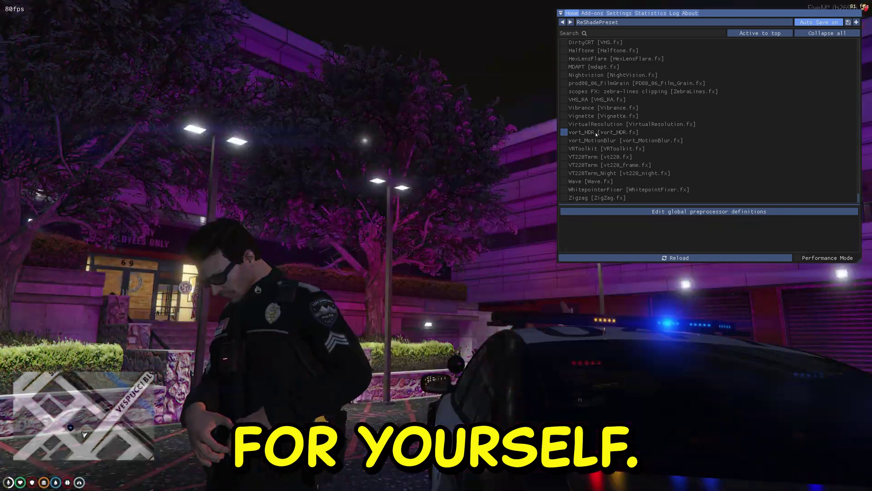
scroll(600, 127, up, 5)
Step: Enable Technicolor2, toggling it repeatedly to compare, and keep it on
click(609, 118)
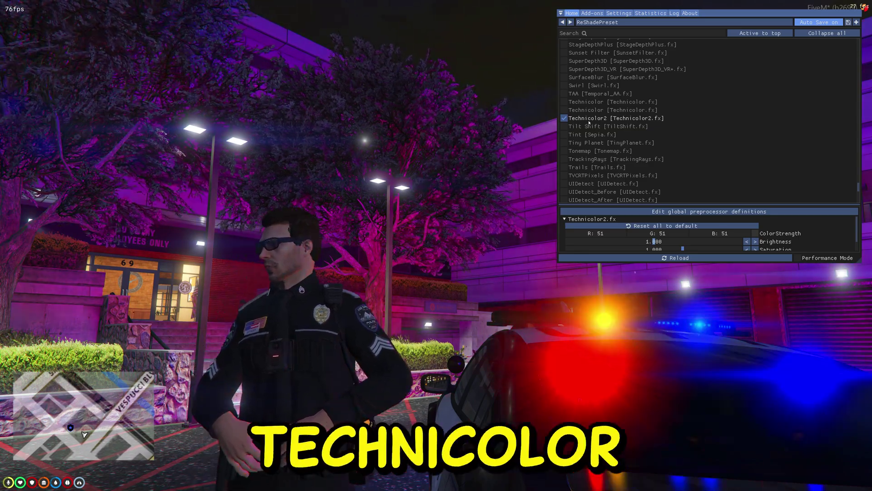
click(622, 120)
click(622, 120)
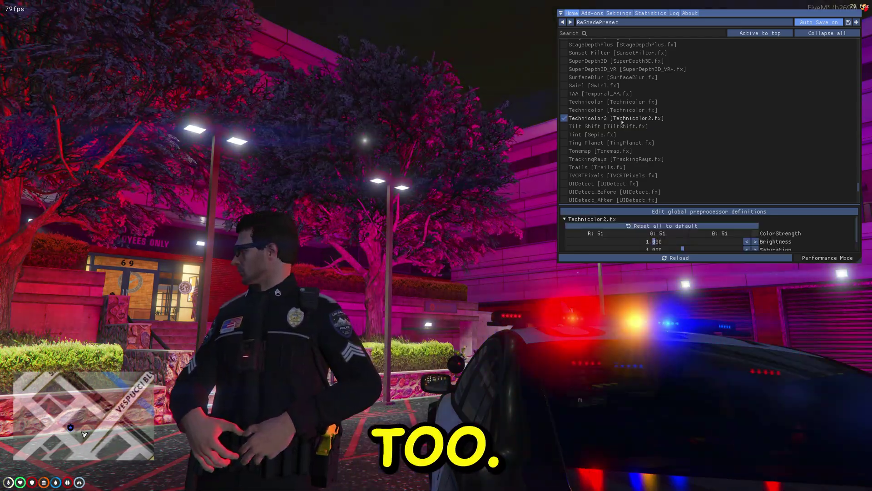
click(622, 120)
click(622, 120)
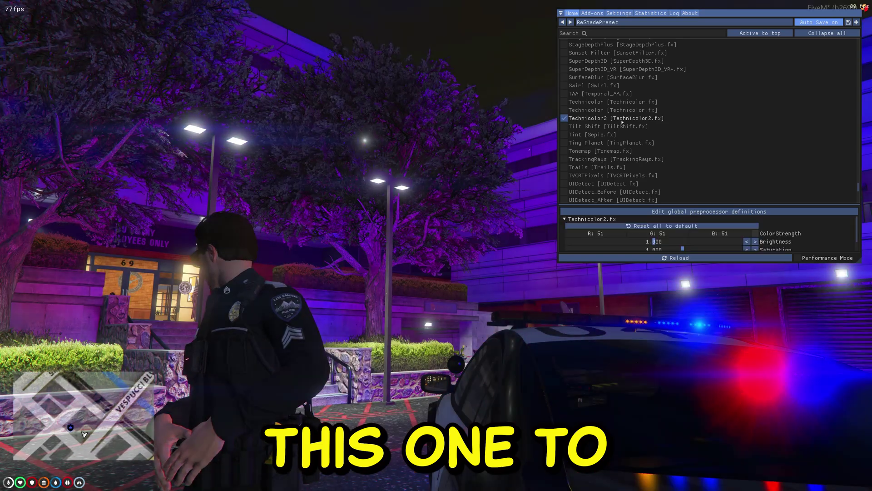
click(621, 120)
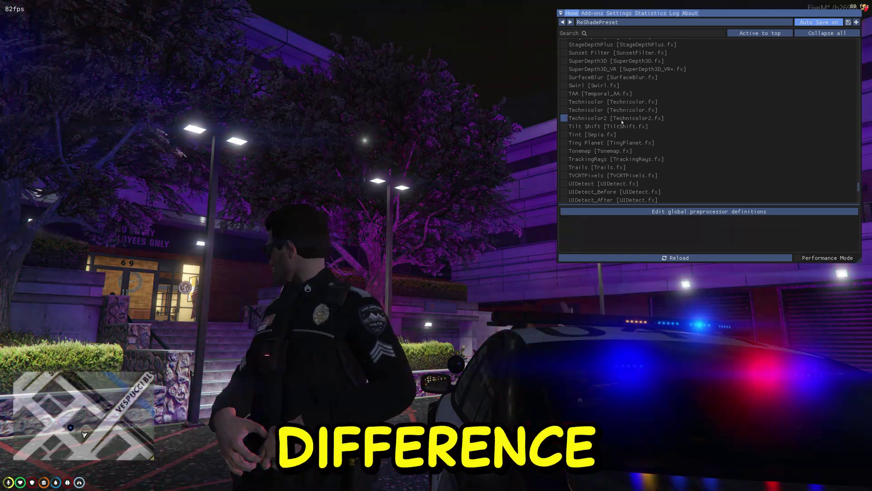
click(622, 120)
click(622, 120)
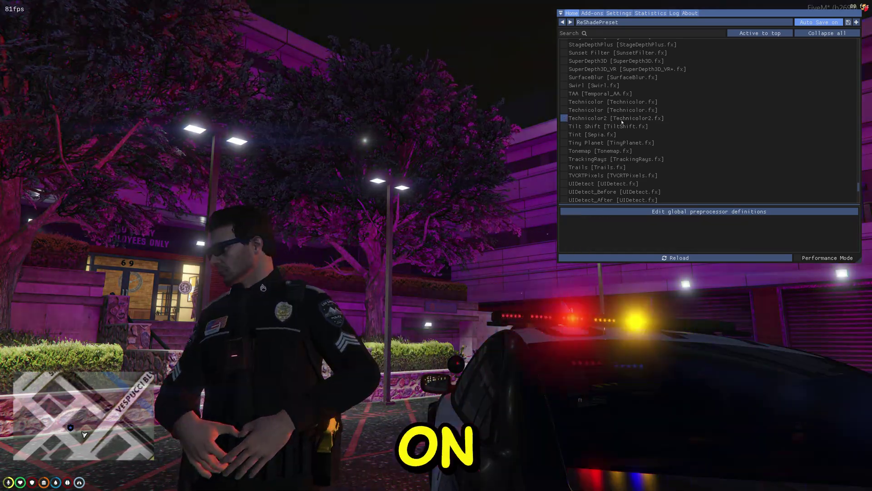
click(622, 120)
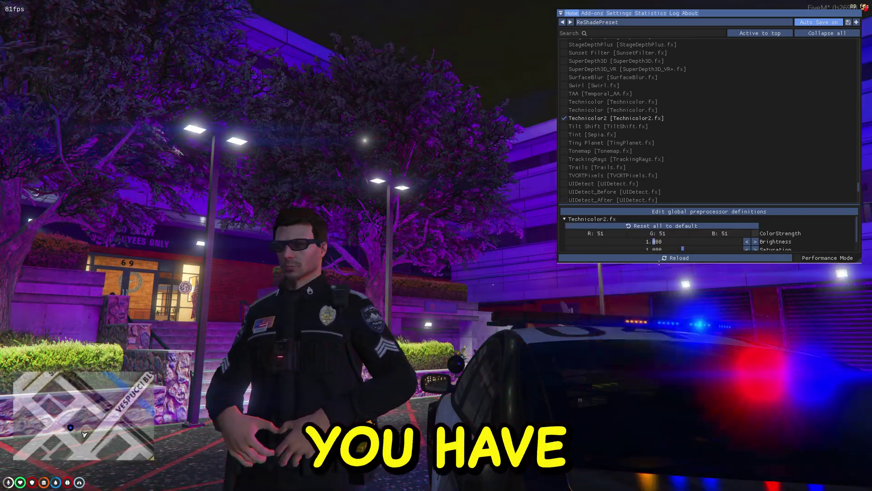
Step: Resize the effect list and set Technicolor2 Brightness to 0.894 and Saturation to 0.691
drag(663, 205, 679, 158)
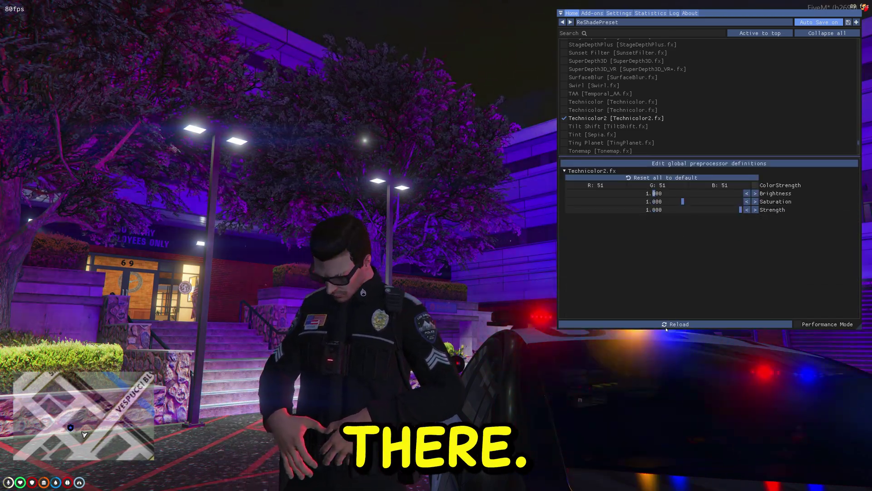
drag(665, 331, 665, 260)
drag(651, 126, 716, 129)
drag(802, 135, 678, 141)
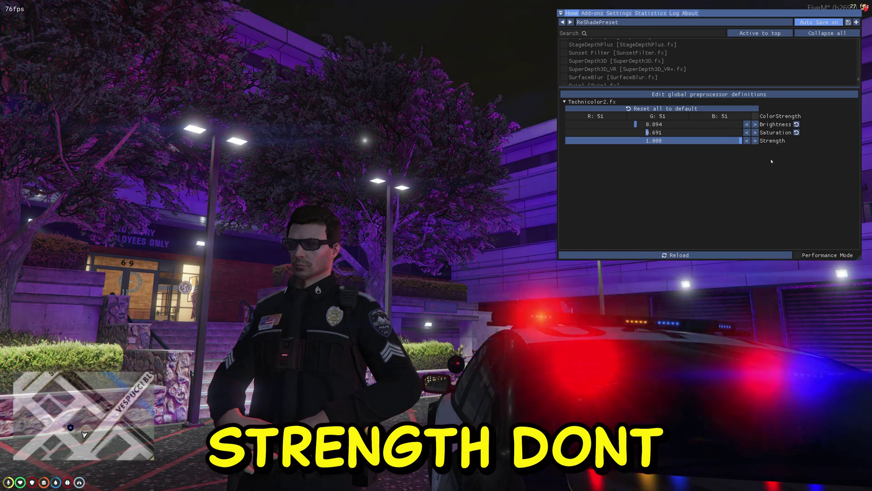
Step: Keep Technicolor2 Strength at 1.000 and drag the splitter to show more effect rows
drag(723, 160, 745, 142)
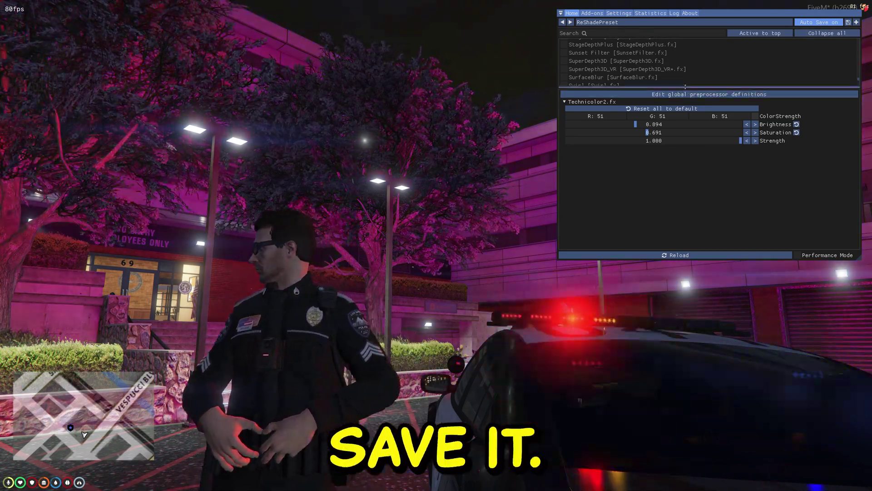
drag(685, 86, 682, 173)
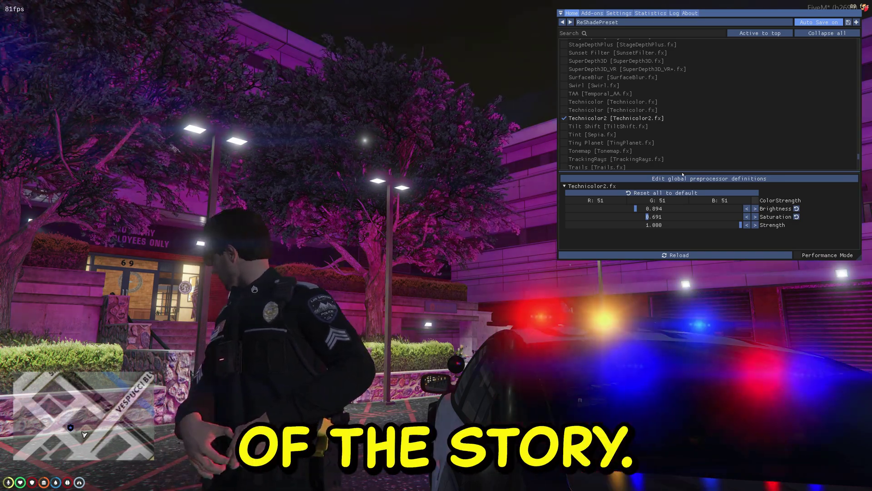